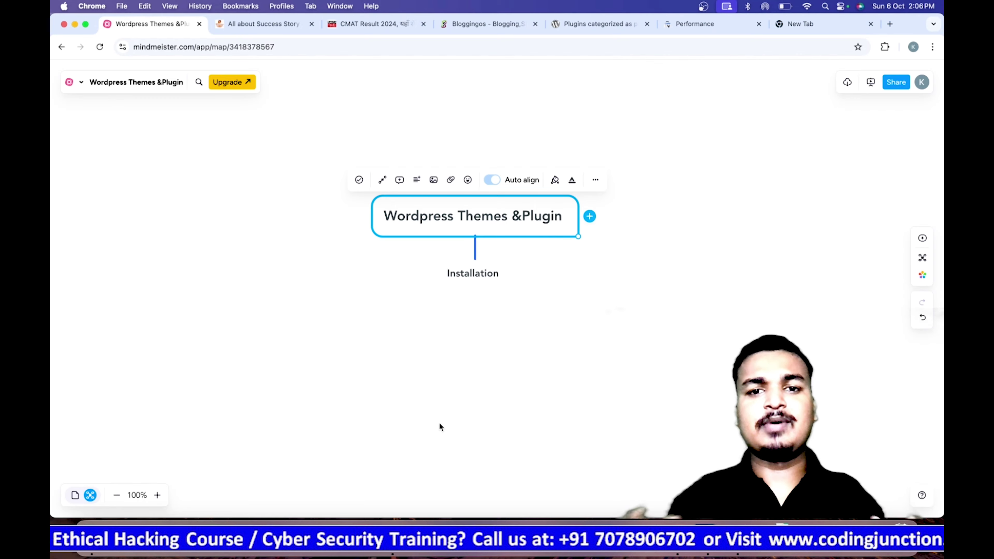
# View the example WordPress sites kamyabstory.in and taazatime.com, including the article list on kamyabstory.in
pyautogui.hotkey('ctrl', 'Tab')
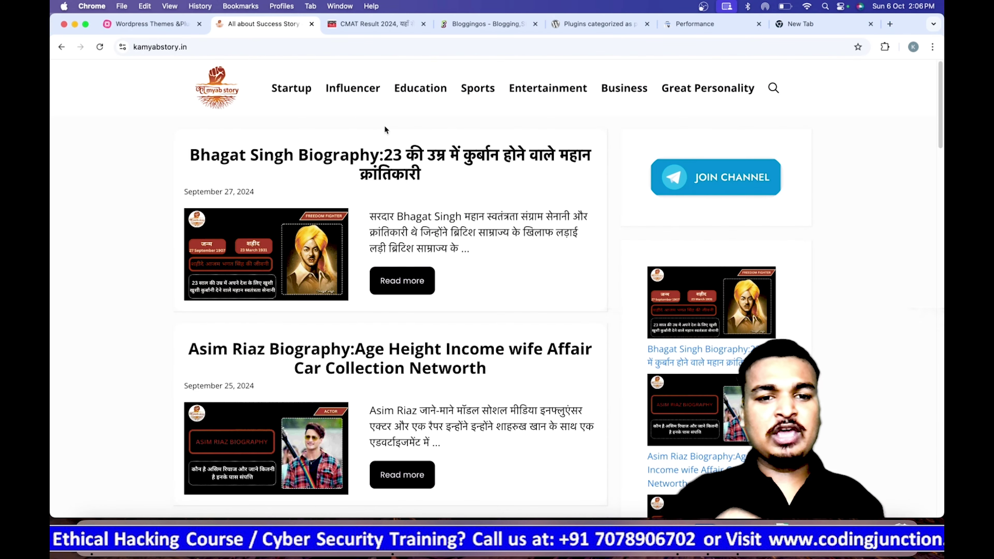
pyautogui.scroll(-10, 501, 165)
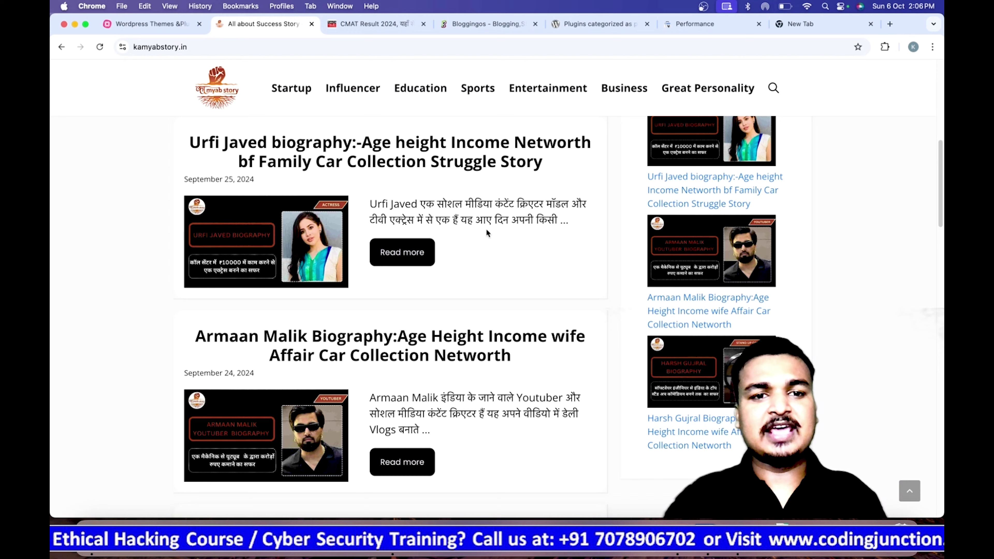
pyautogui.click(374, 24)
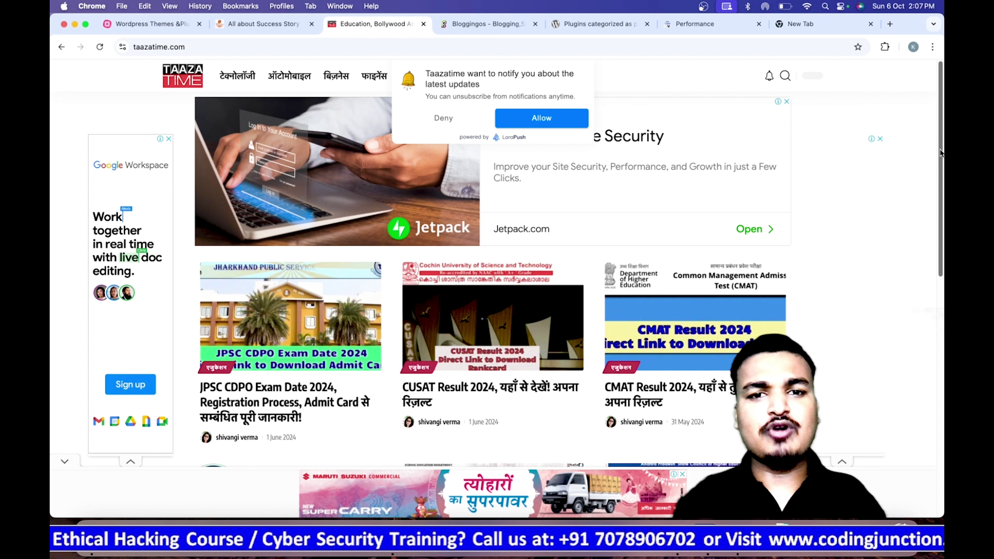
# Open wordpress.org in the empty tab, go to its theme directory and browse the popular themes
pyautogui.click(798, 29)
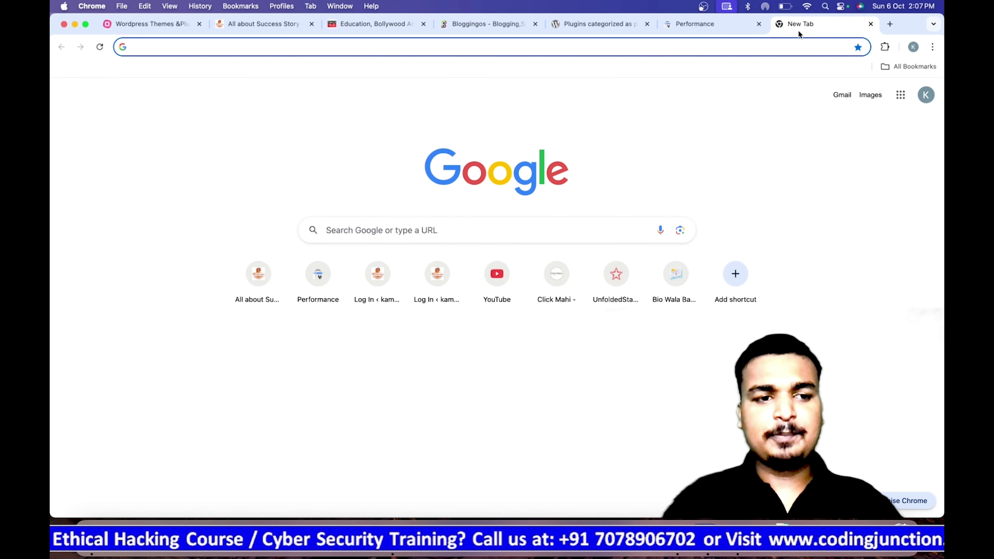
pyautogui.write('word')
pyautogui.press('Return')
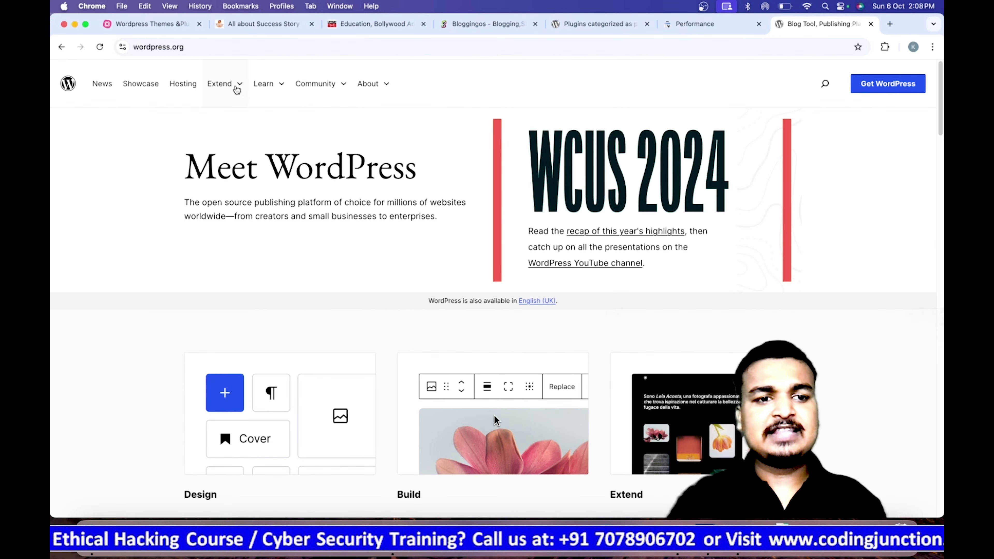
pyautogui.click(237, 90)
pyautogui.click(231, 123)
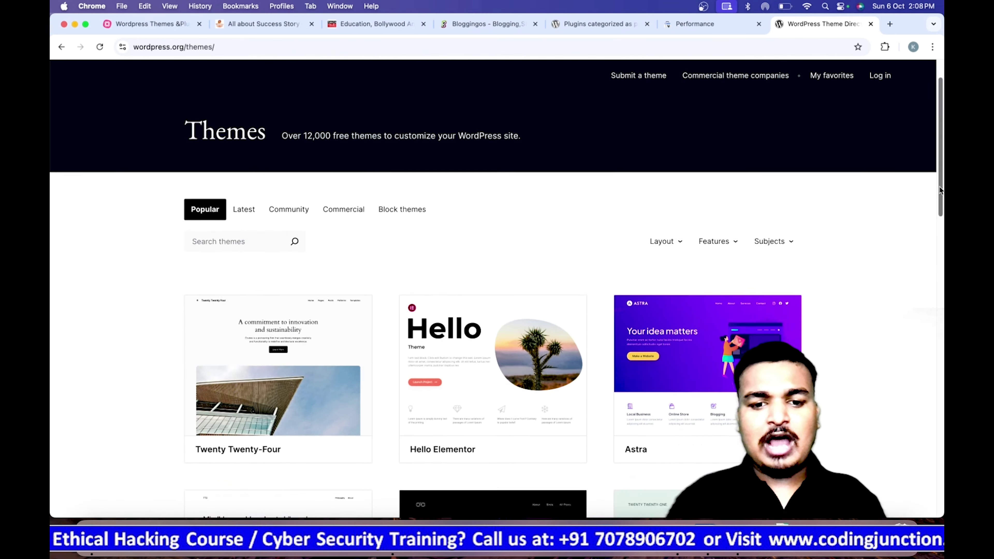
pyautogui.moveTo(940, 190); pyautogui.dragTo(942, 232)
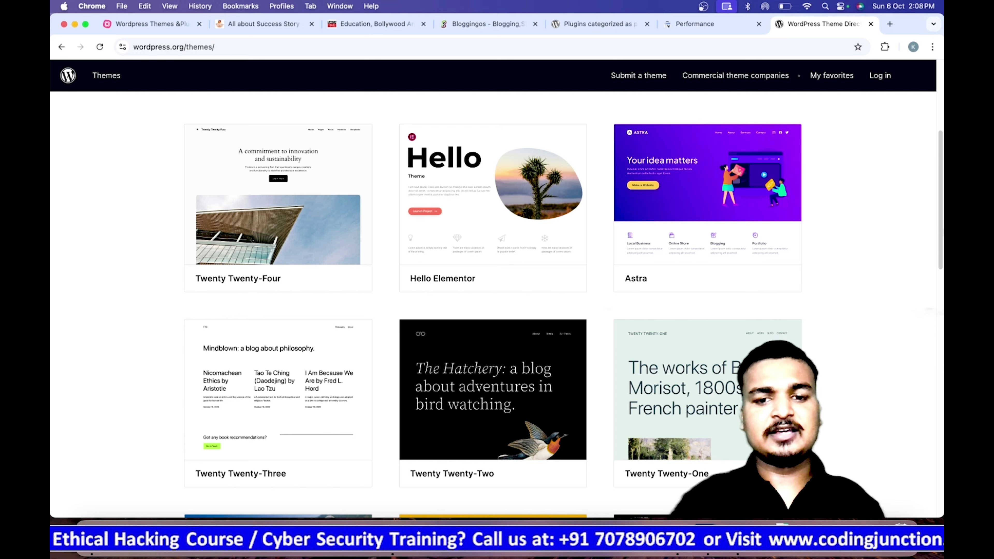
pyautogui.hotkey('ctrl', 'Tab')
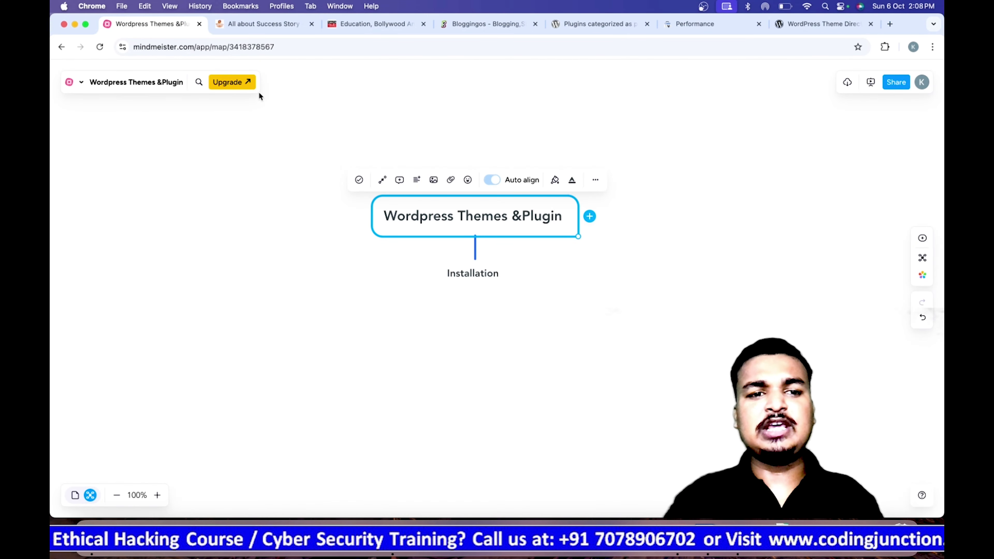
pyautogui.click(270, 23)
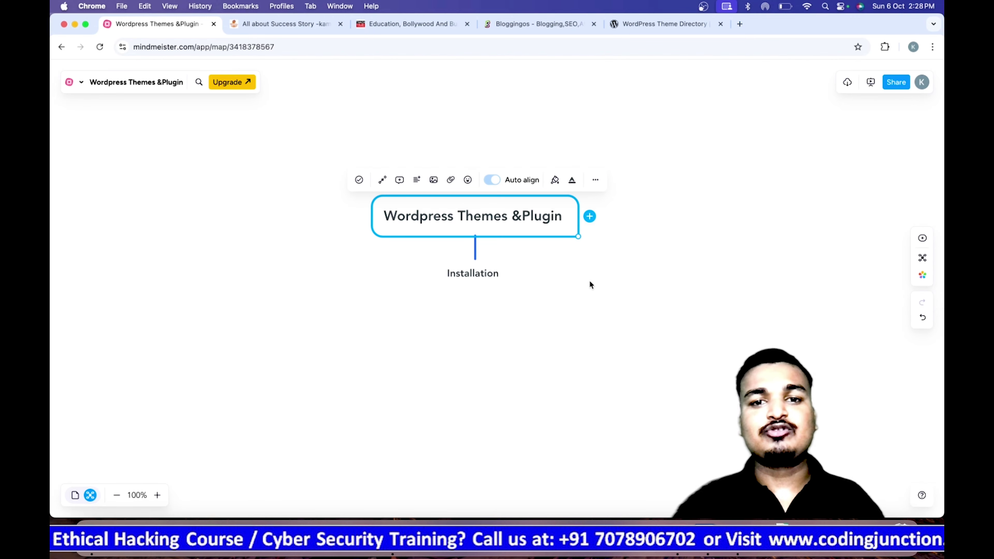
# Load localhost/demo in a new tab, get to the site's WordPress admin dashboard and dismiss the password warning
pyautogui.click(737, 24)
pyautogui.write('localhost/demo')
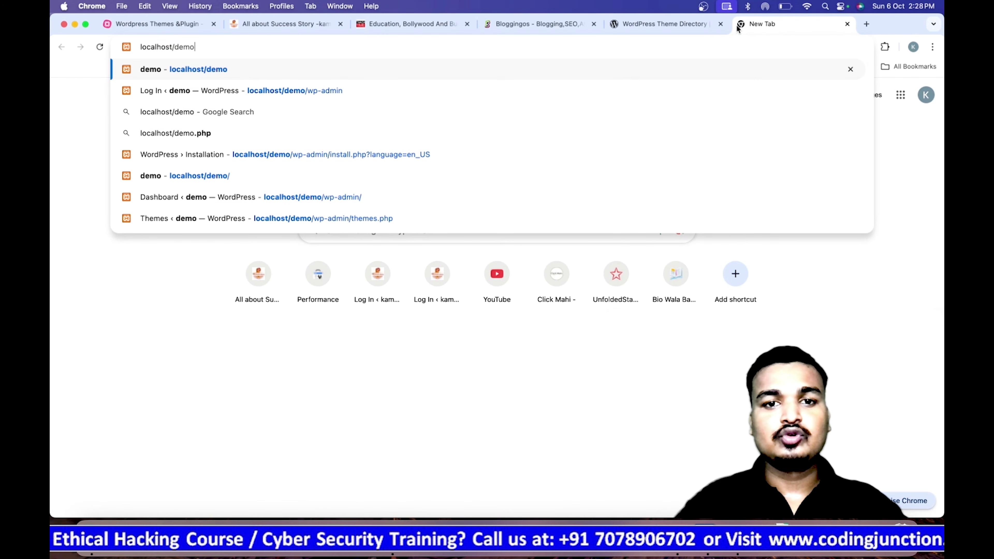
pyautogui.press('Return')
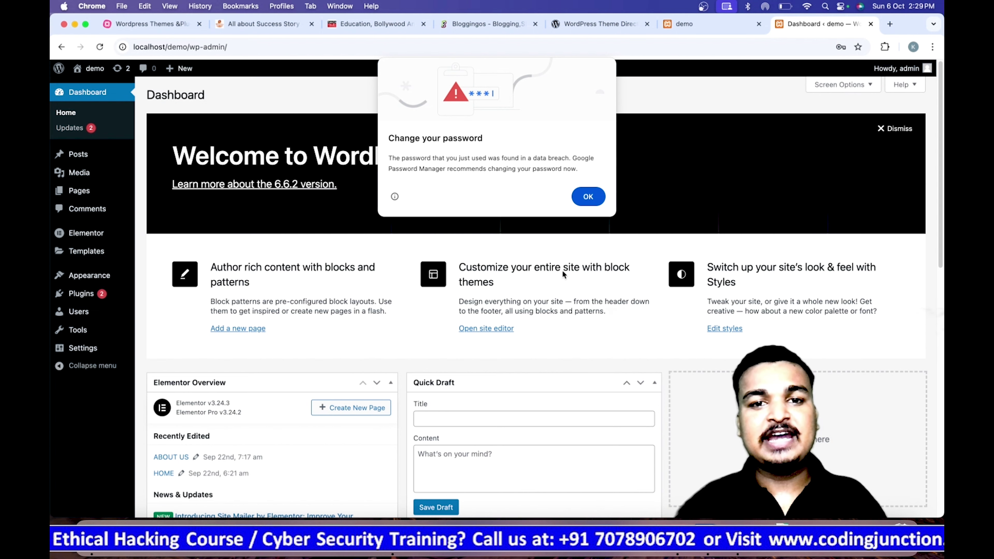
pyautogui.click(586, 200)
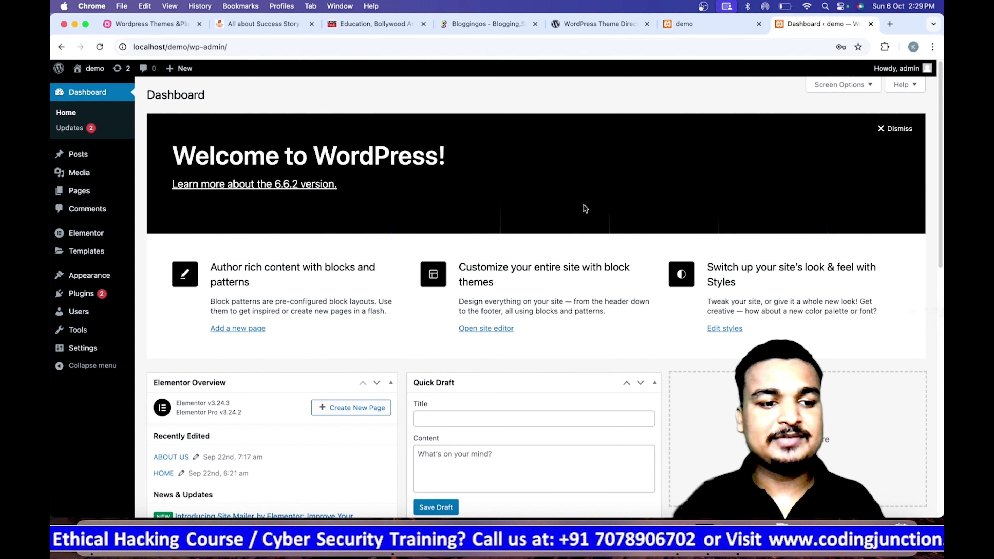
# Look up "gener" among the new themes available for the demo site and install GeneratePress
pyautogui.moveTo(113, 276)
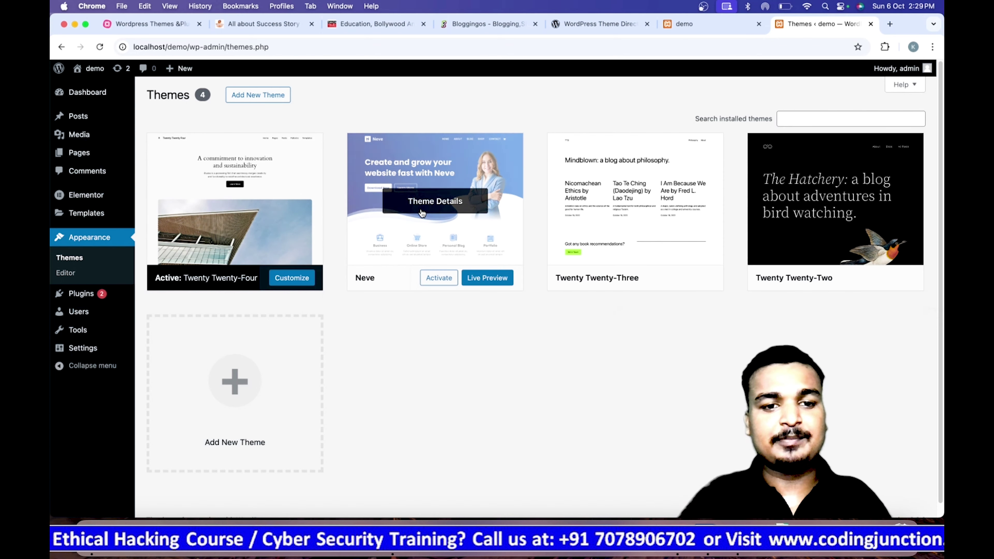
pyautogui.moveTo(832, 226)
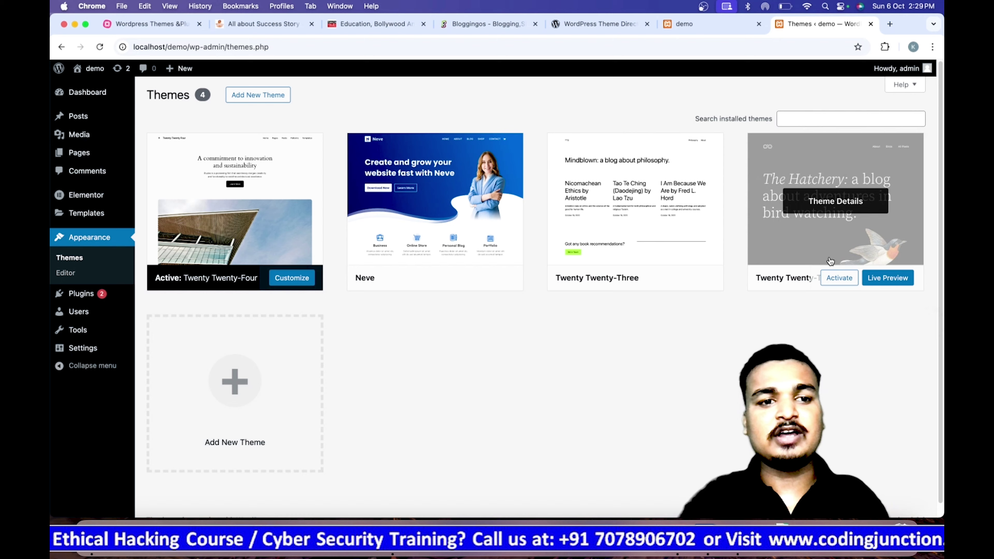
pyautogui.click(256, 96)
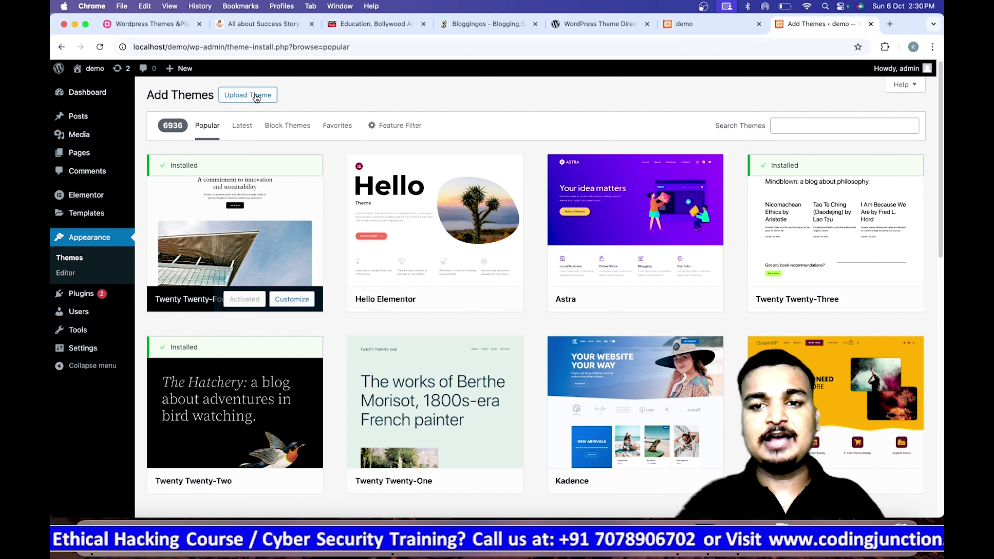
pyautogui.click(819, 124)
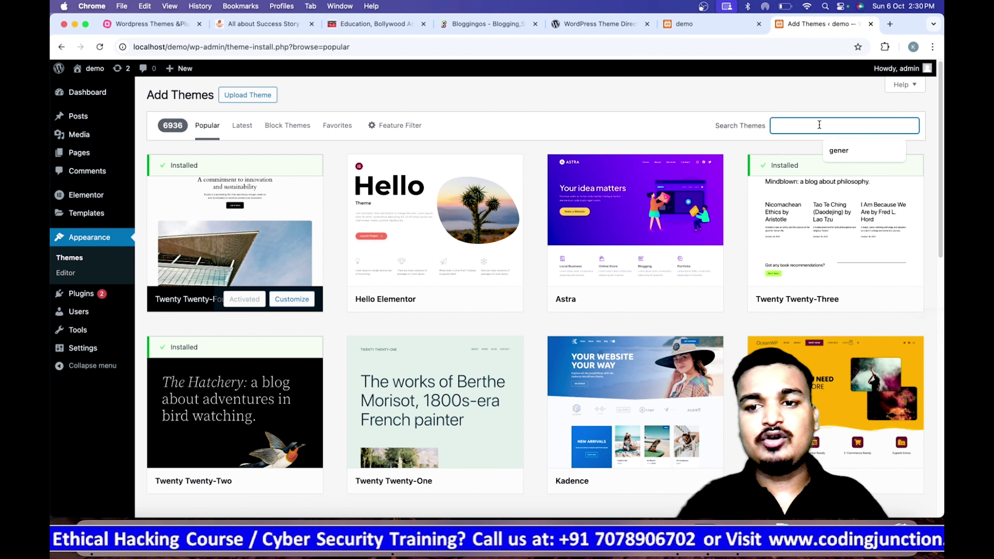
pyautogui.click(846, 149)
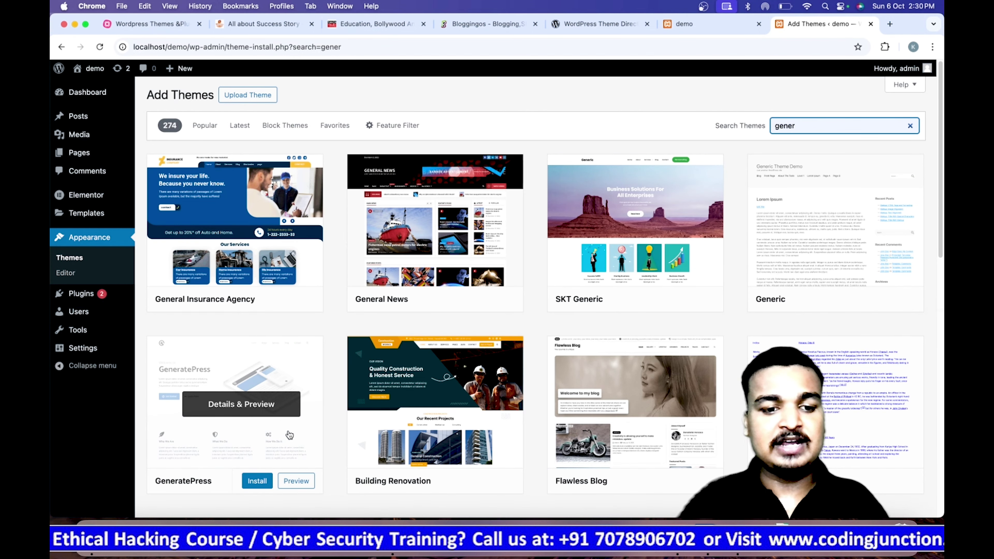
pyautogui.click(259, 481)
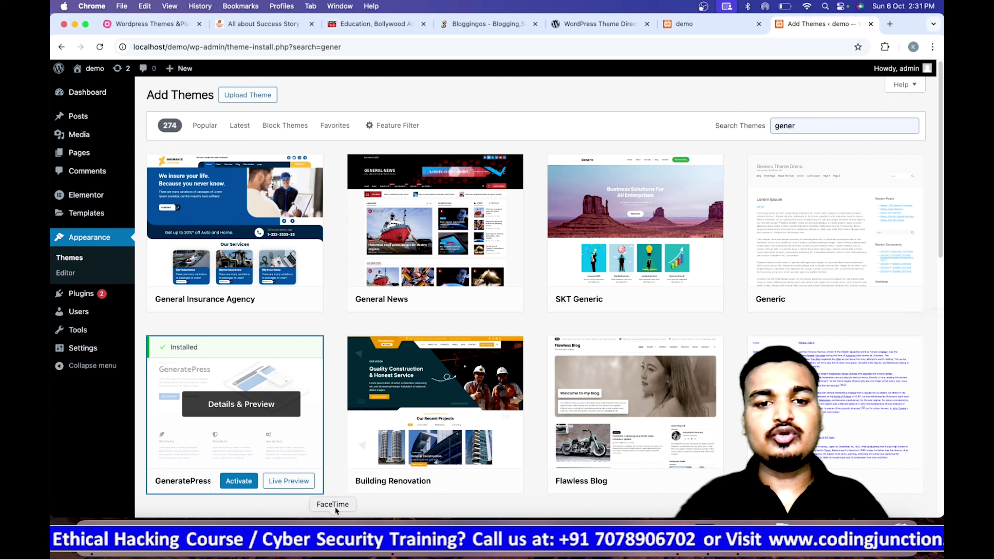
# Review the popular themes offered in the WordPress.org theme directory
pyautogui.click(615, 26)
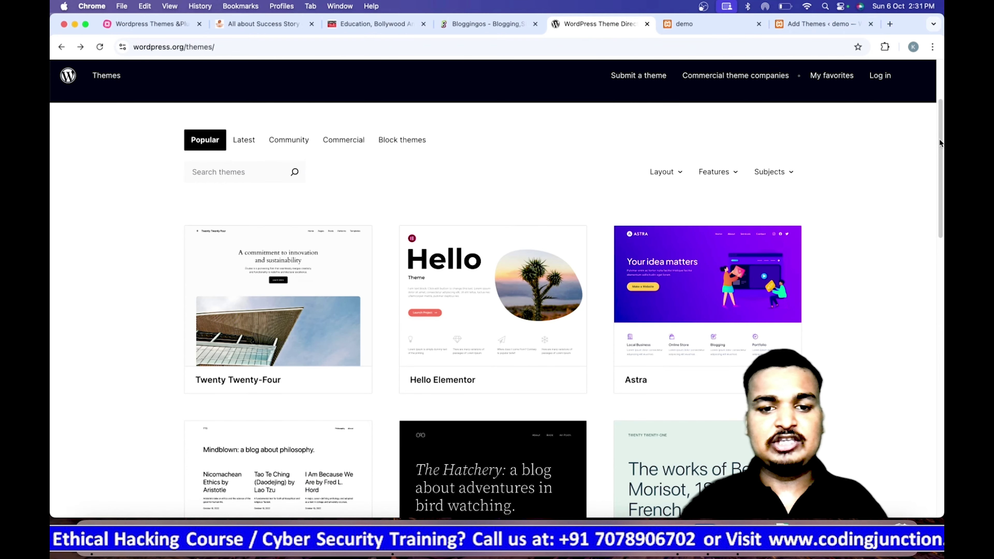
pyautogui.scroll(-10, 942, 145)
pyautogui.scroll(-5, 916, 242)
pyautogui.scroll(5, 916, 242)
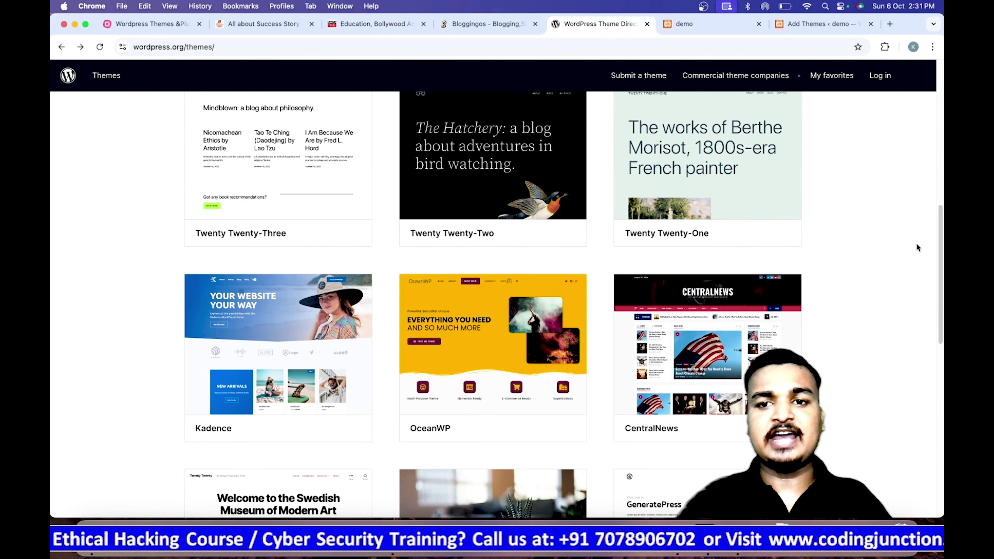
# Activate GeneratePress from the demo site's installed themes, viewing the front page before and reloading it after the change
pyautogui.click(836, 26)
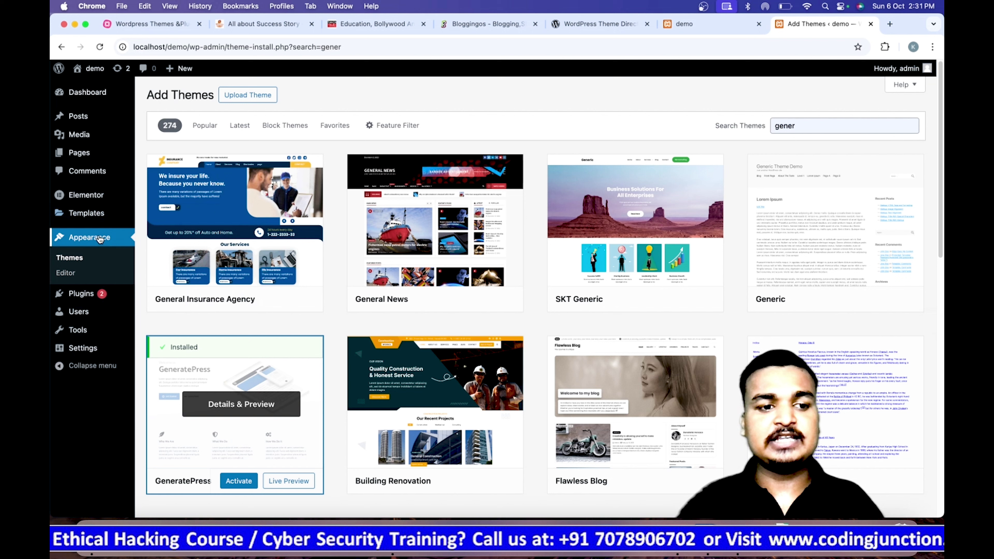
pyautogui.click(84, 261)
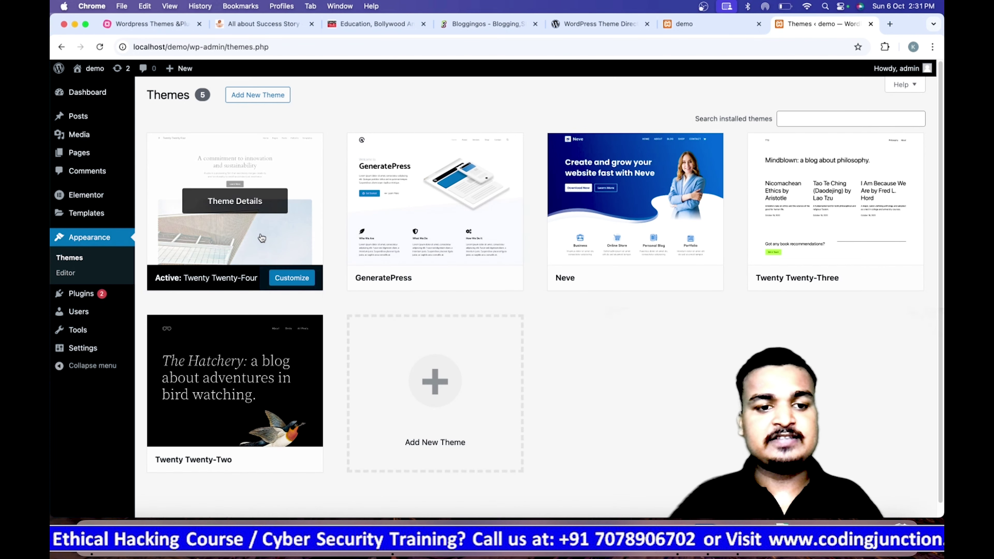
pyautogui.click(674, 30)
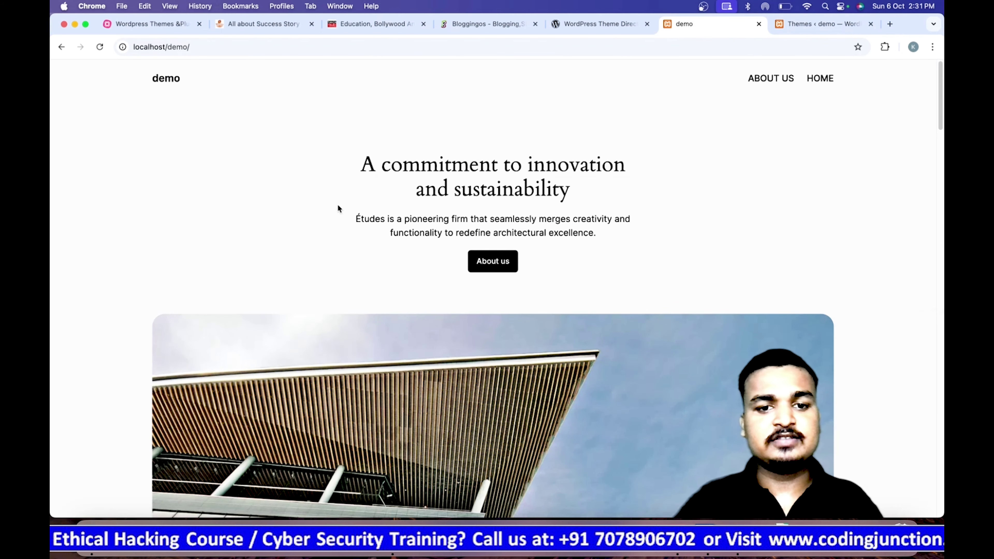
pyautogui.click(818, 24)
pyautogui.click(438, 279)
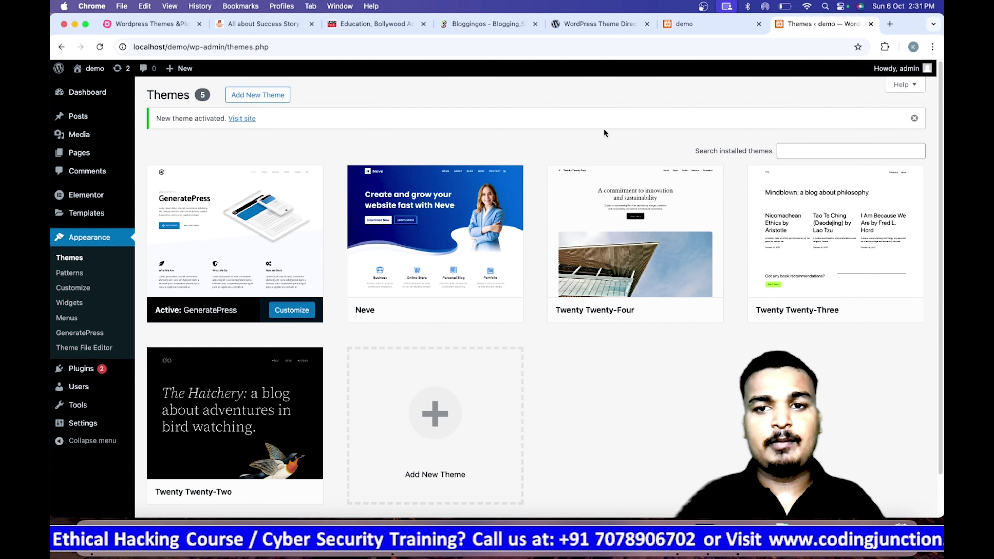
pyautogui.click(717, 25)
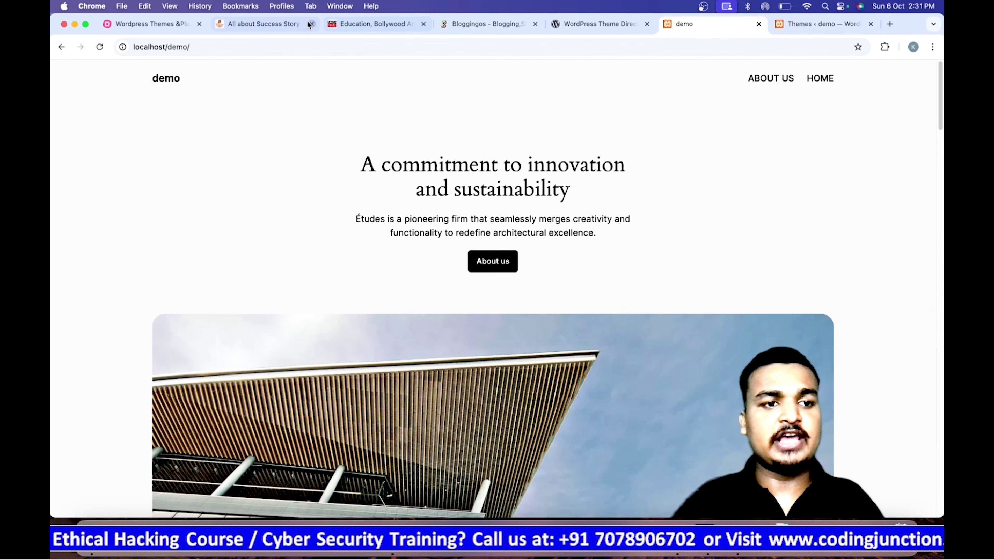
pyautogui.click(99, 47)
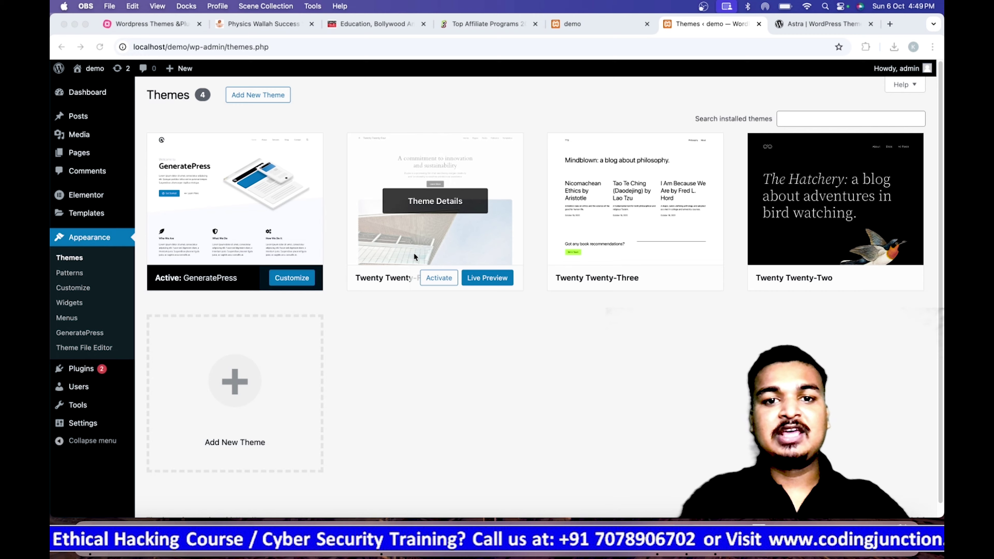
# Open the wordpress.org theme directory in a new browser tab and bring the popular themes into view
pyautogui.click(888, 25)
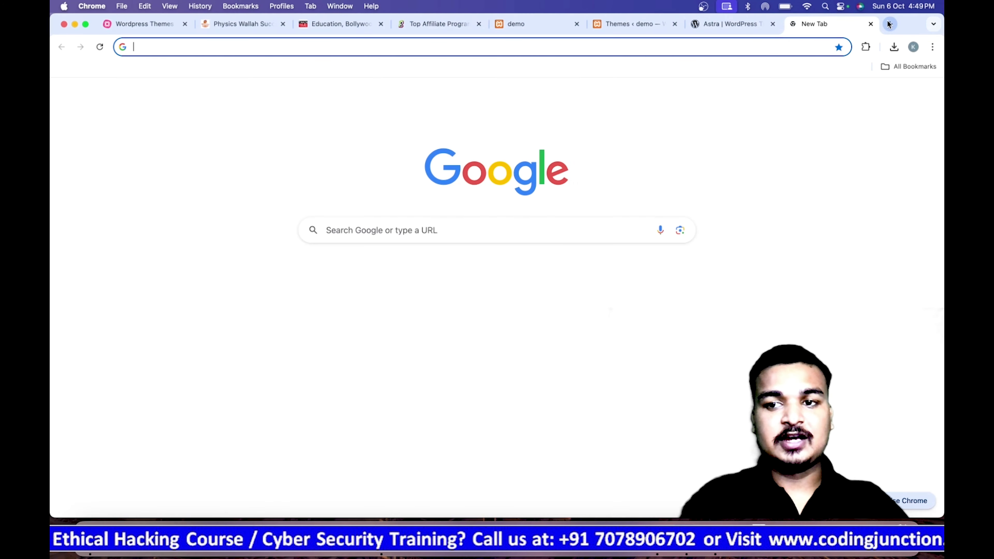
pyautogui.write('wordpress.org')
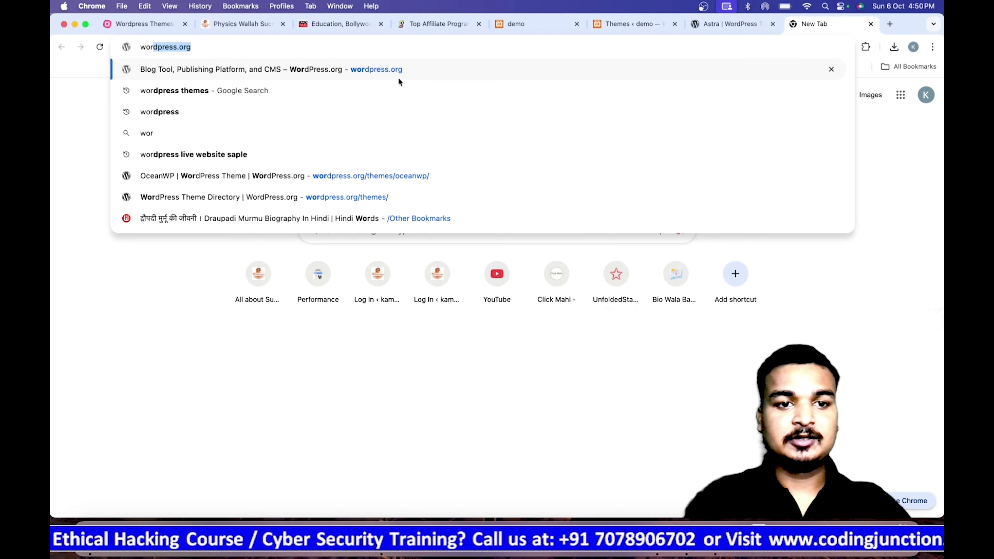
pyautogui.click(311, 70)
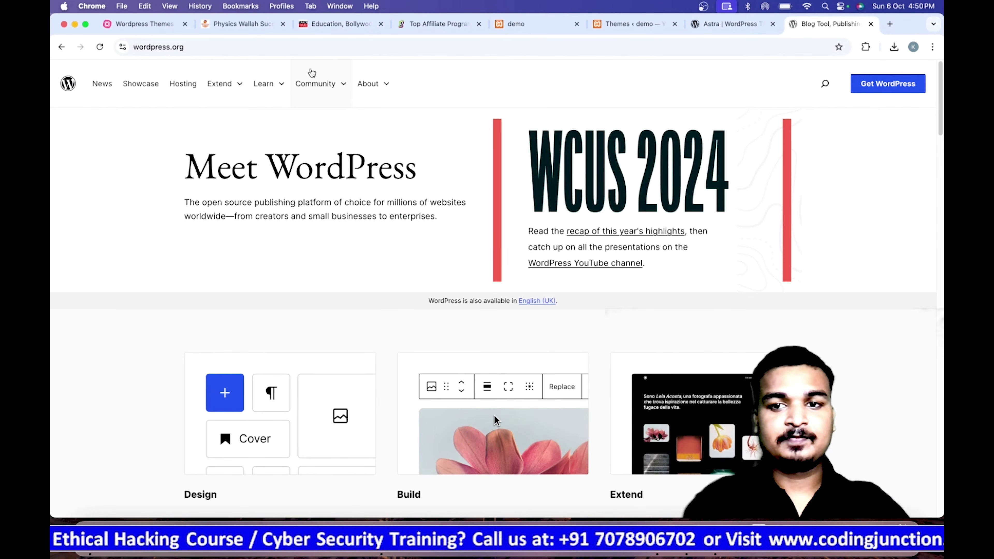
pyautogui.click(225, 83)
pyautogui.click(242, 116)
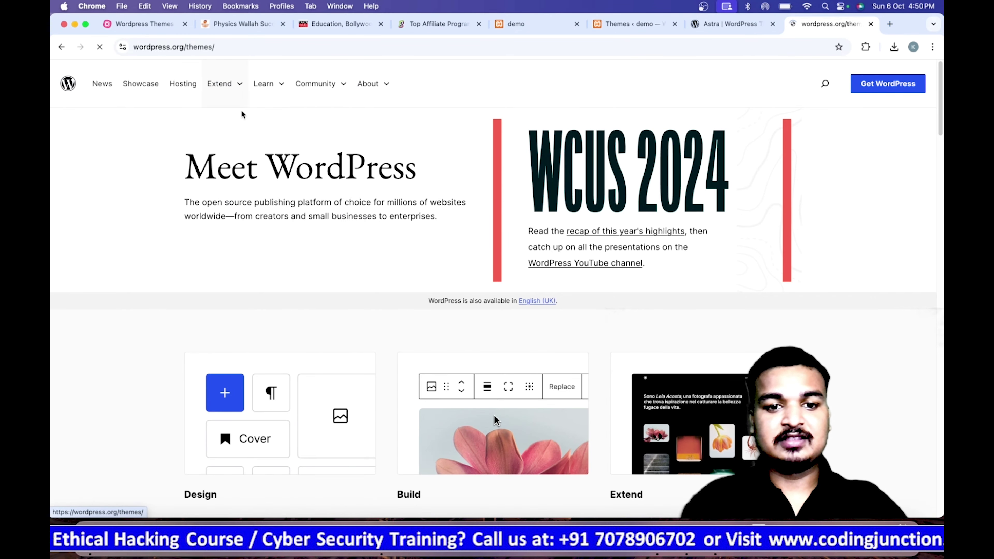
pyautogui.moveTo(938, 124); pyautogui.dragTo(906, 177)
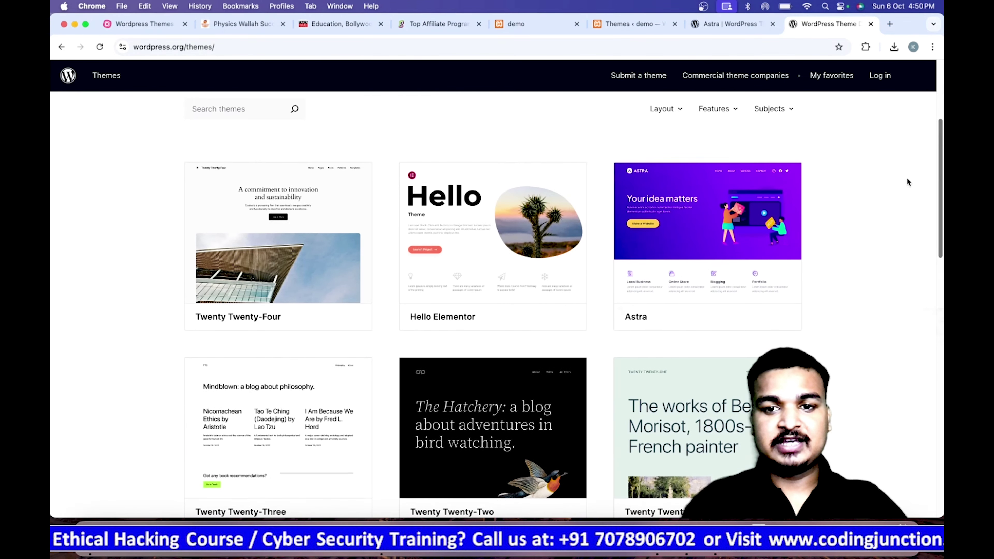
# Open the Hello Elementor theme, look through its live preview and return to its details page
pyautogui.click(502, 254)
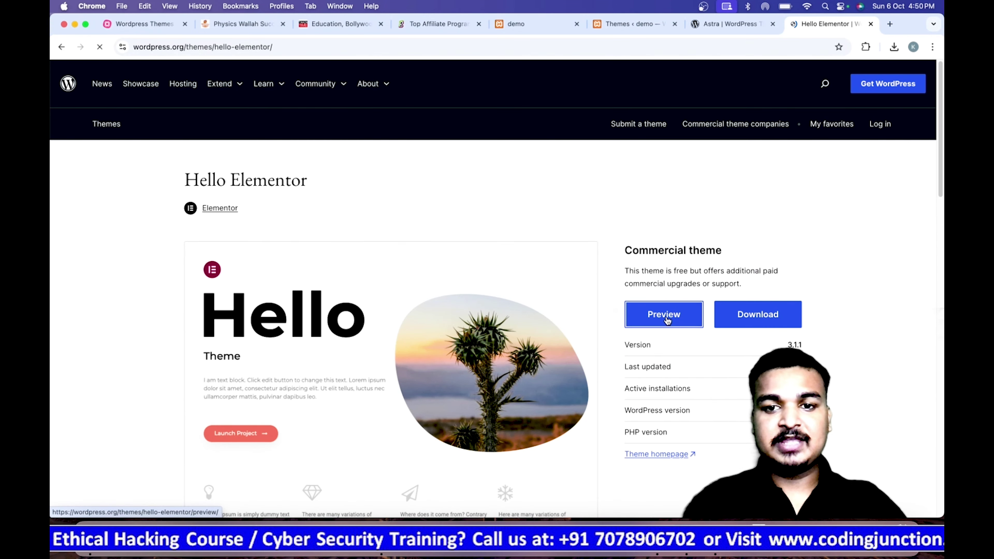
pyautogui.click(664, 317)
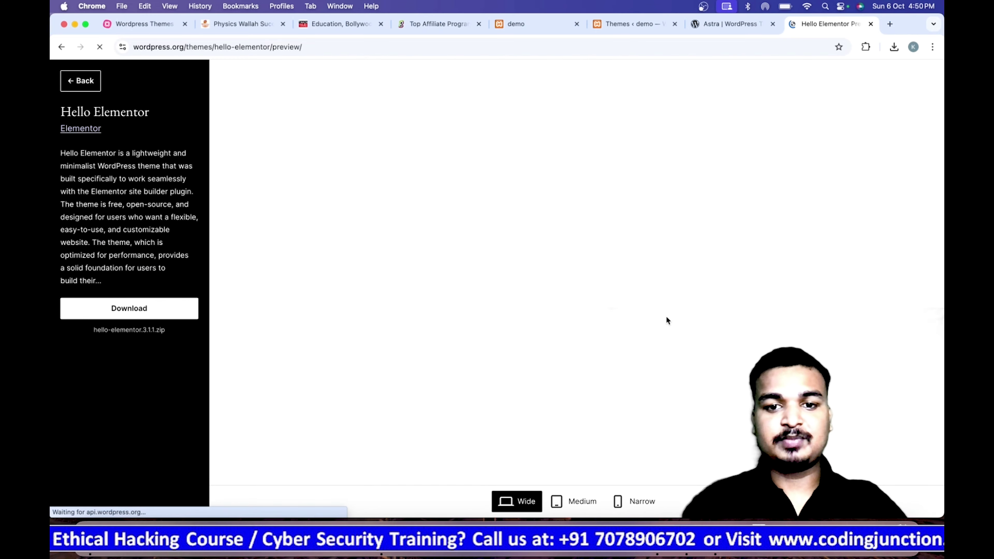
pyautogui.scroll(-3, 547, 274)
pyautogui.scroll(3, 548, 274)
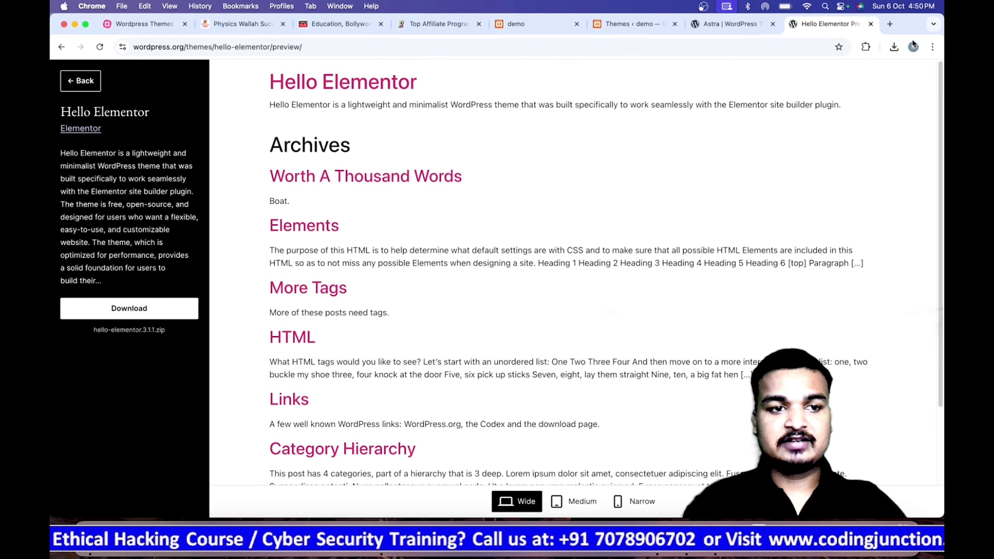
pyautogui.click(62, 48)
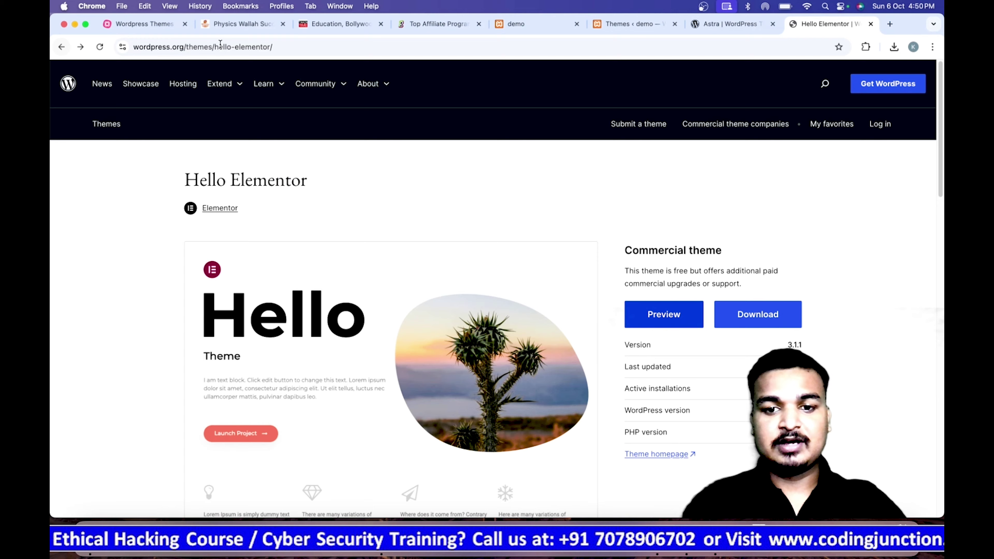
# Go back to the theme directory, open the Astra theme's details page and download its zip file
pyautogui.click(61, 47)
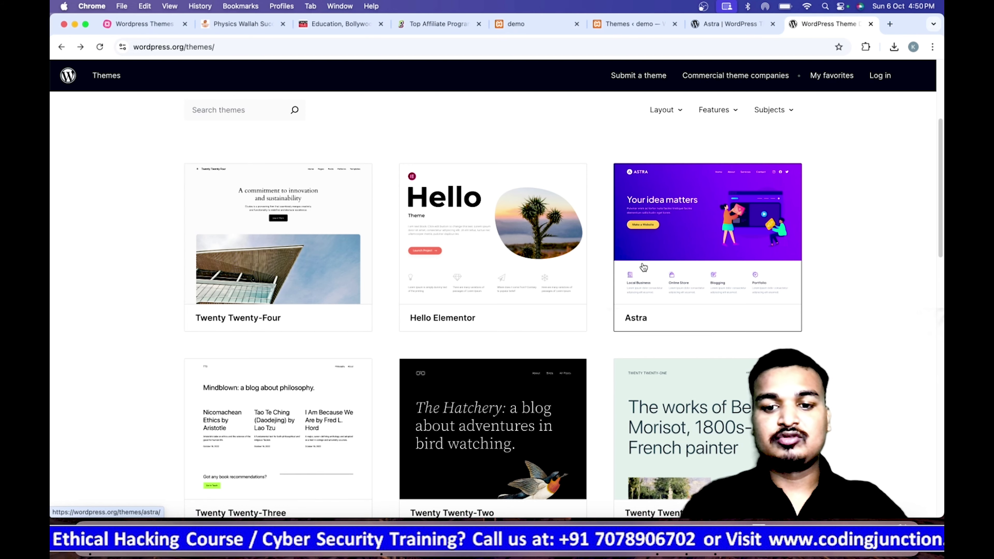
pyautogui.click(708, 264)
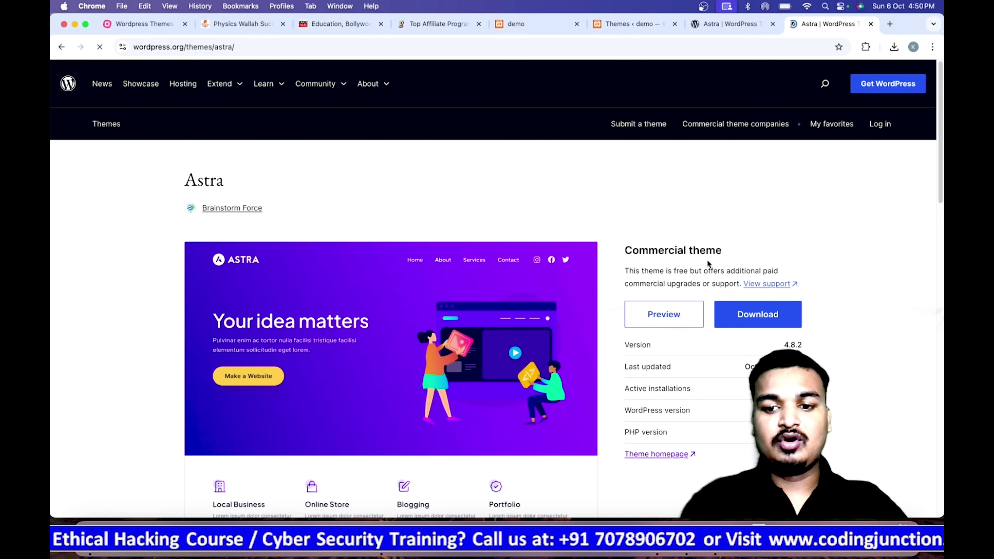
pyautogui.click(745, 316)
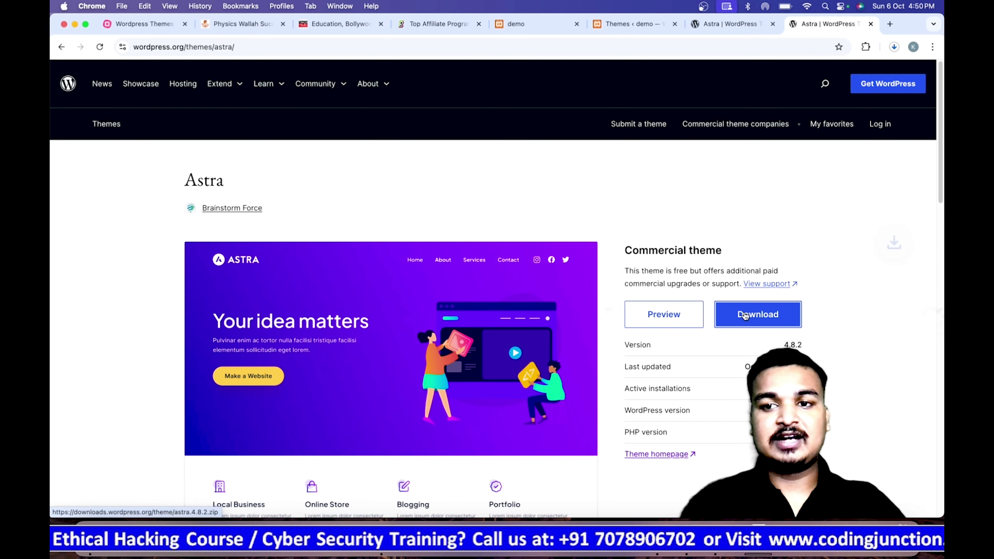
# Show the newest Astra download, astra.4.8.2 (1).zip, in Finder's Downloads folder and copy it
pyautogui.click(894, 48)
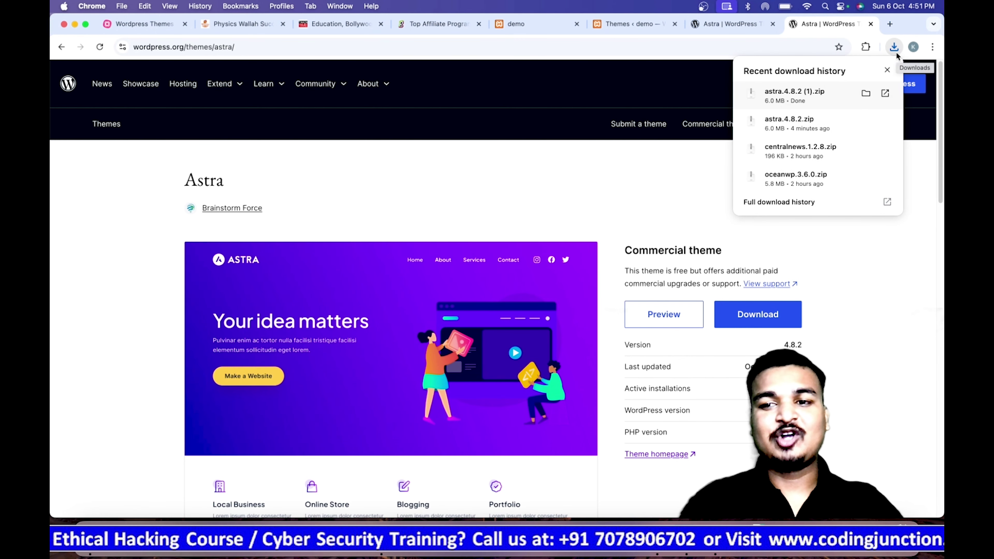
pyautogui.click(865, 93)
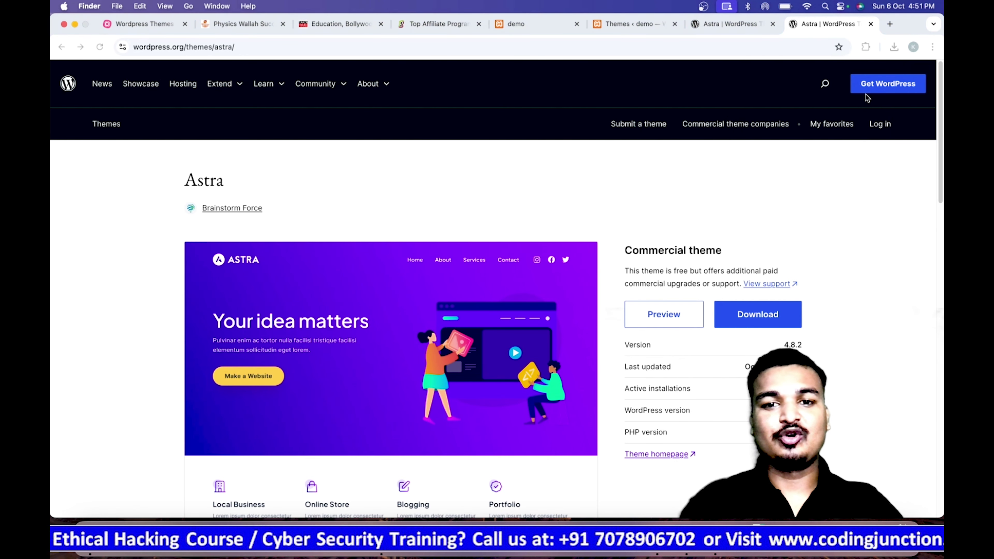
pyautogui.click(583, 112)
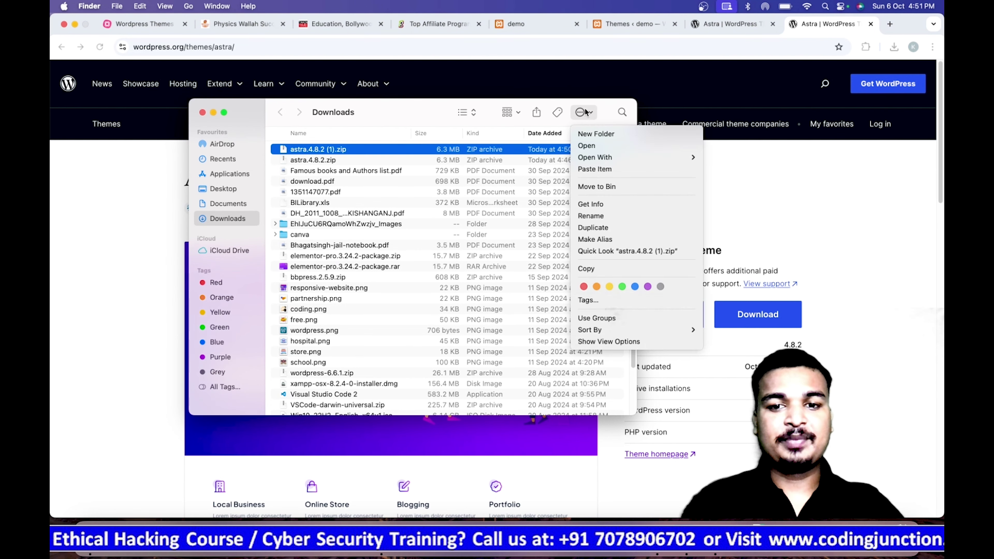
pyautogui.click(610, 267)
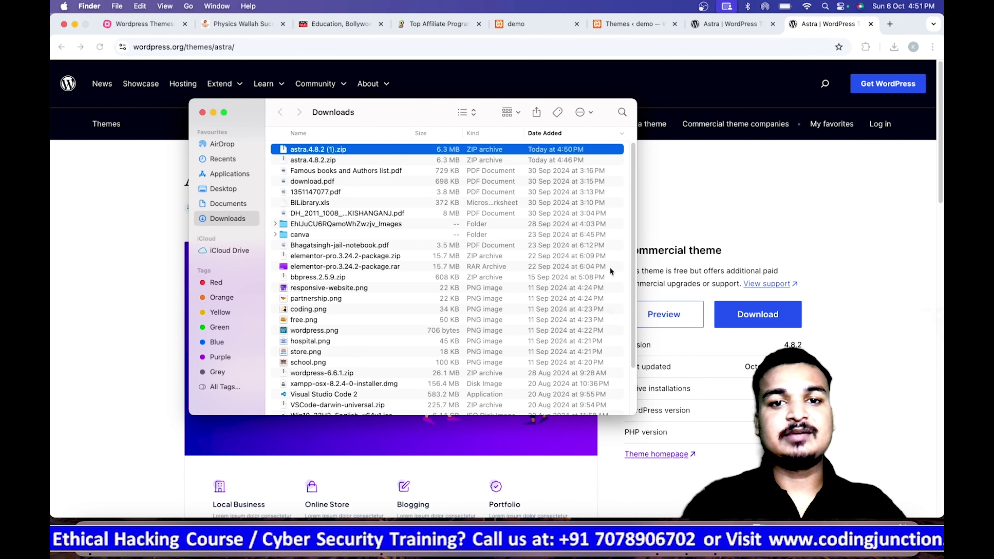
# Paste the copied Astra zip into XAMPP/htdocs/demo/wp-content/themes and extract the Astra archive there
pyautogui.click(225, 173)
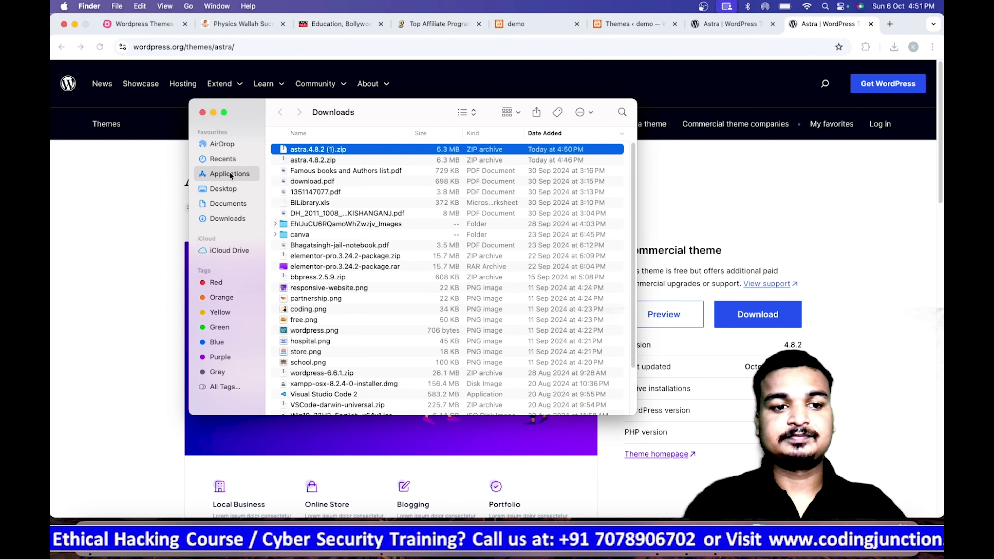
pyautogui.doubleClick(312, 398)
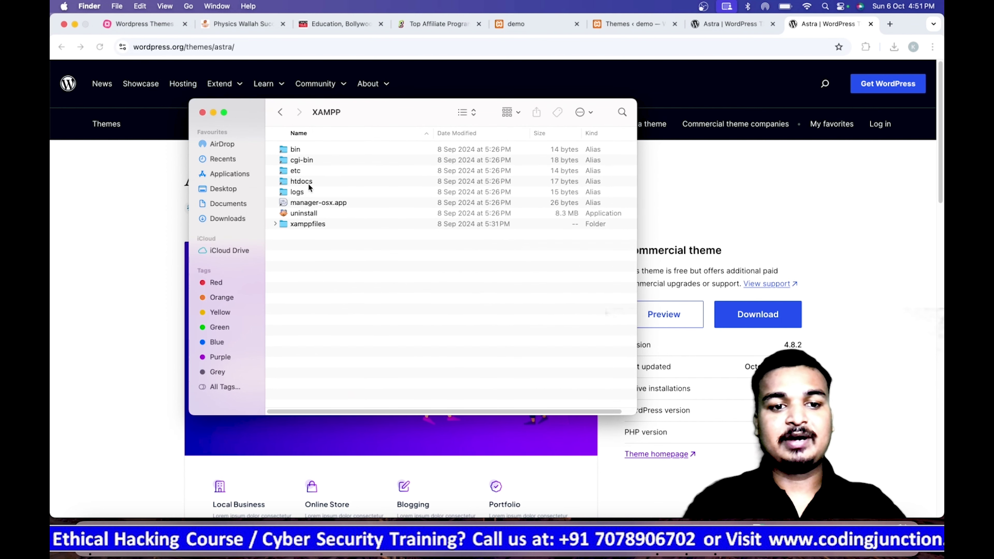
pyautogui.doubleClick(308, 182)
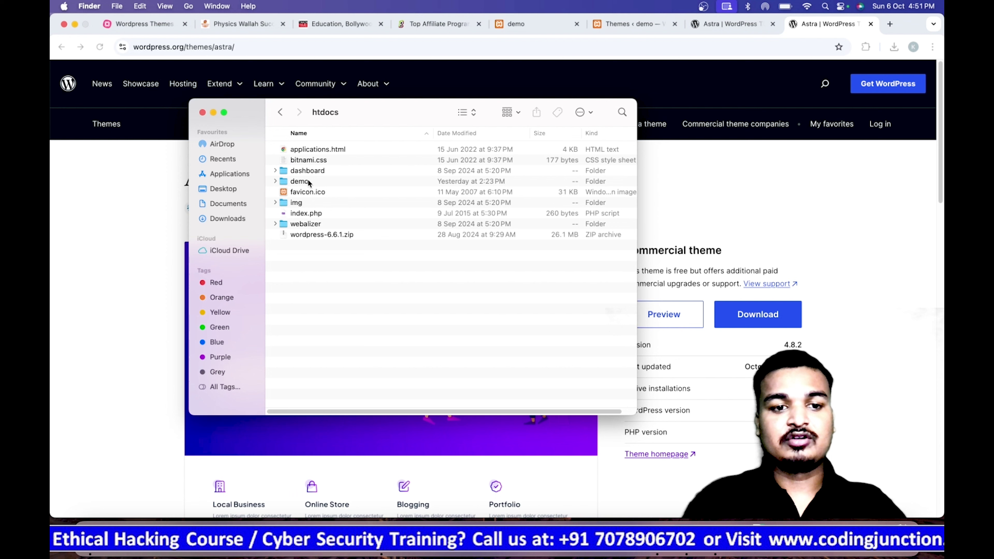
pyautogui.doubleClick(309, 182)
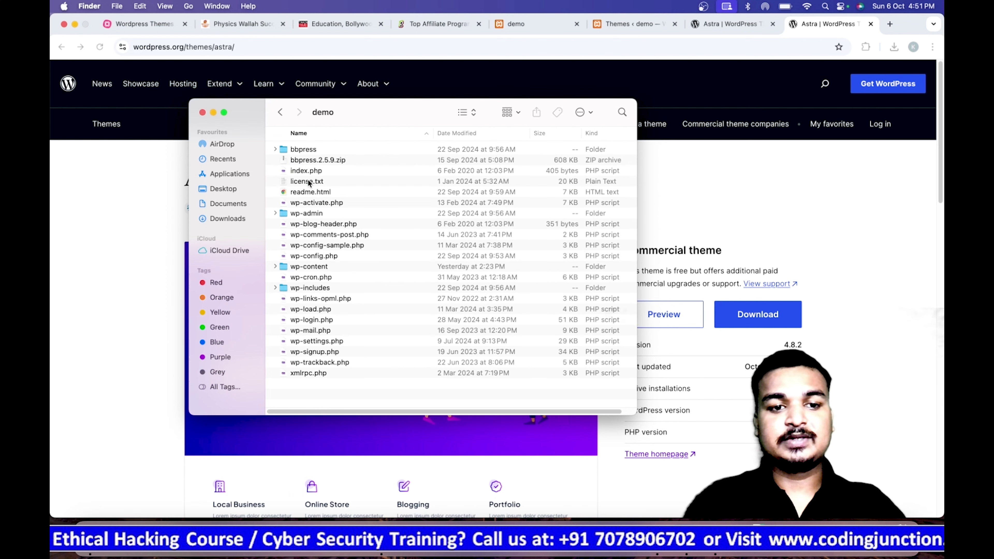
pyautogui.doubleClick(320, 267)
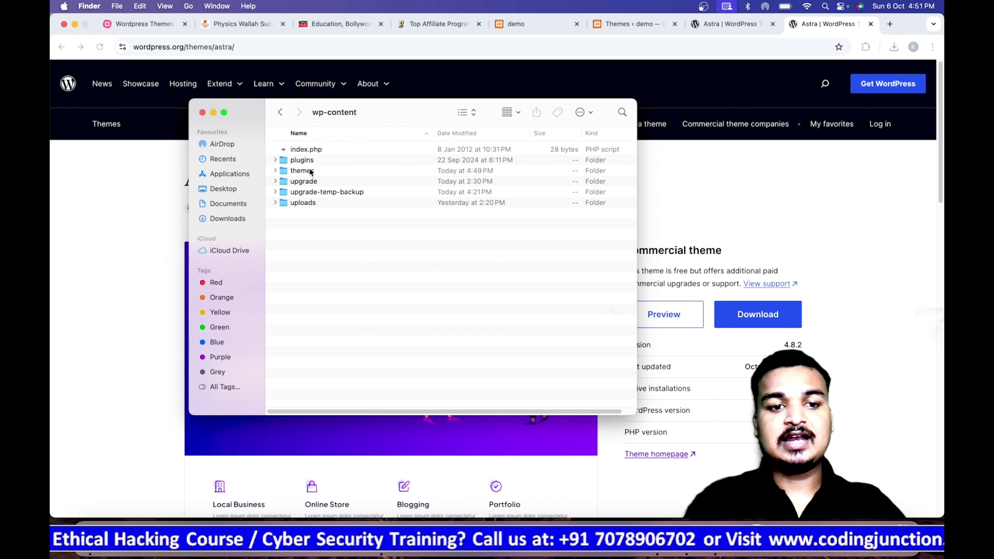
pyautogui.doubleClick(301, 170)
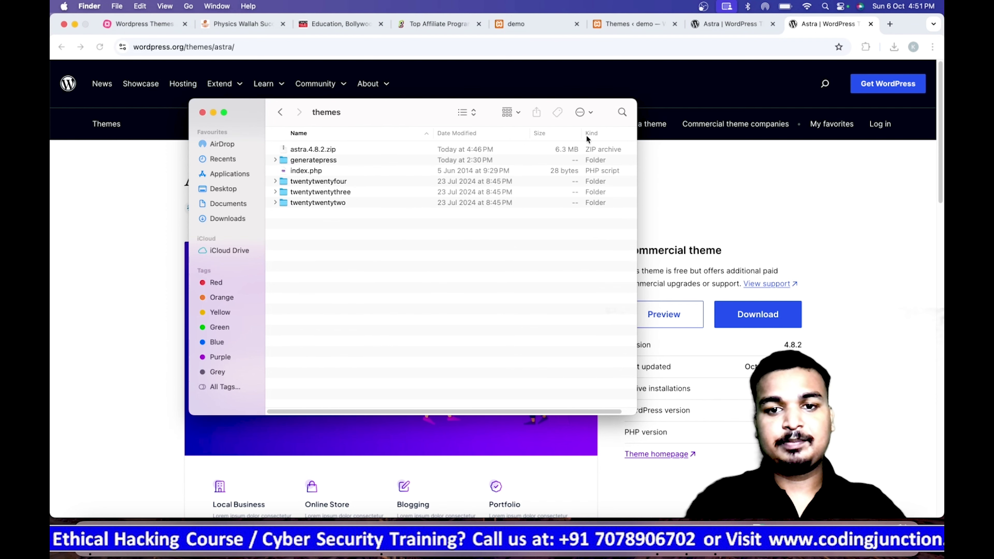
pyautogui.click(583, 112)
pyautogui.click(600, 158)
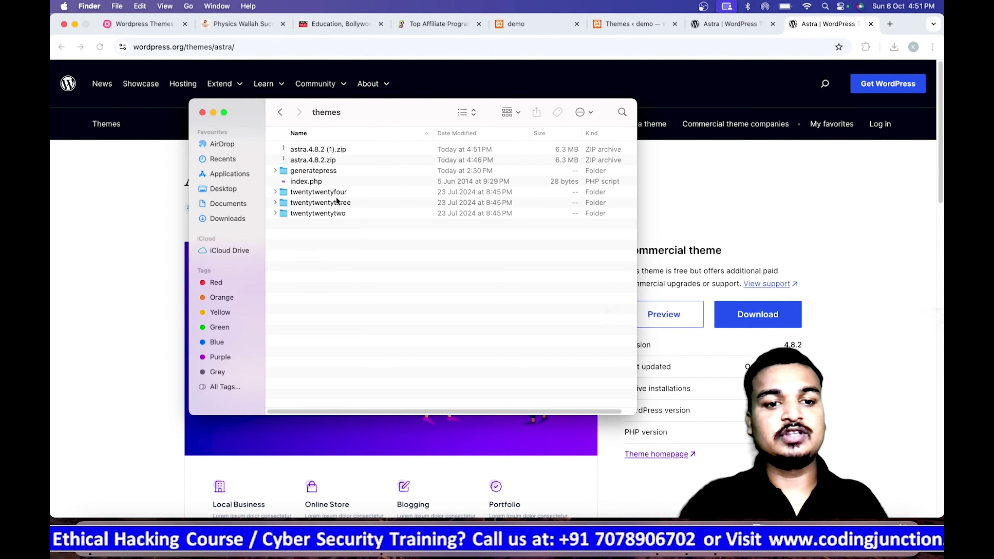
pyautogui.click(325, 161)
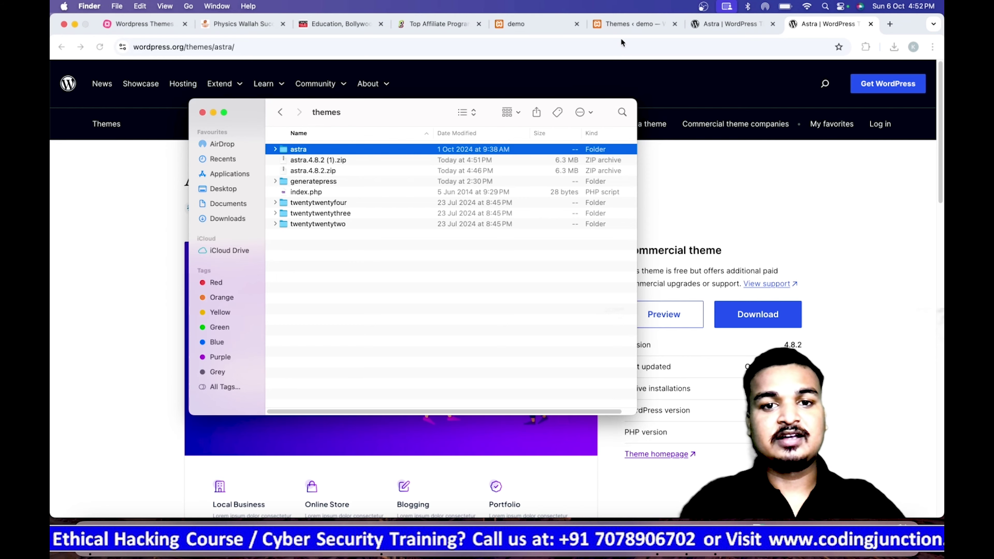
# Reload the demo site's installed themes in Chrome, activate Astra and refresh the front page to view the new design
pyautogui.click(627, 29)
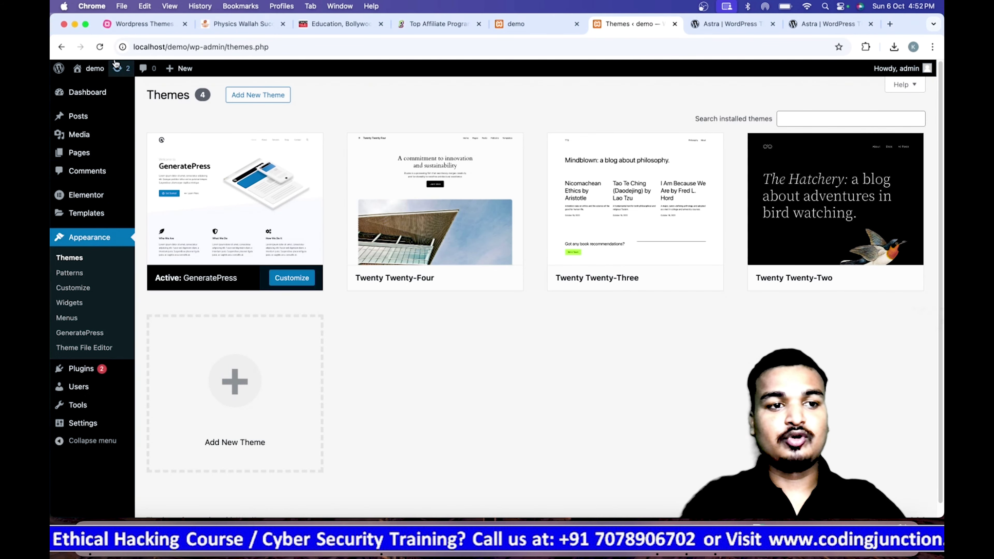
pyautogui.click(102, 48)
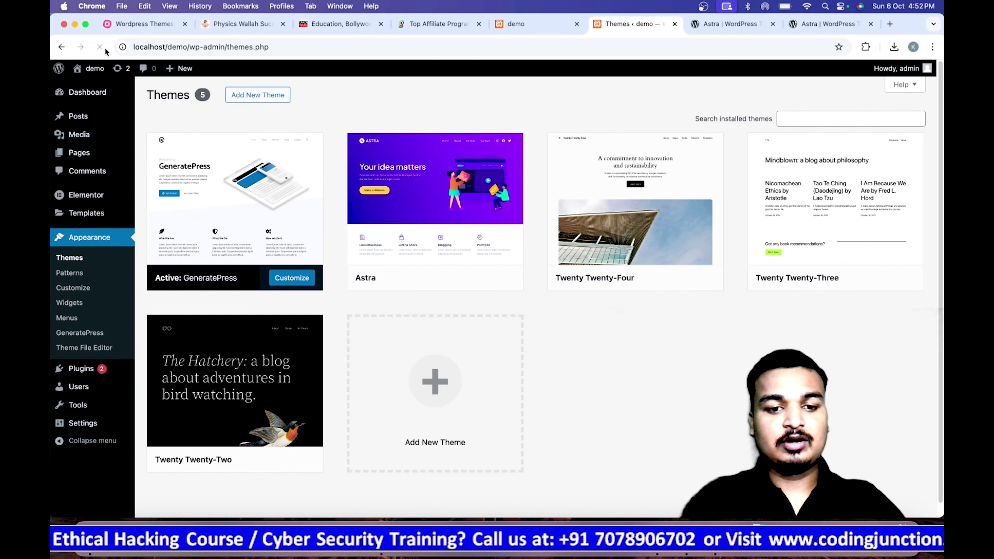
pyautogui.moveTo(390, 243)
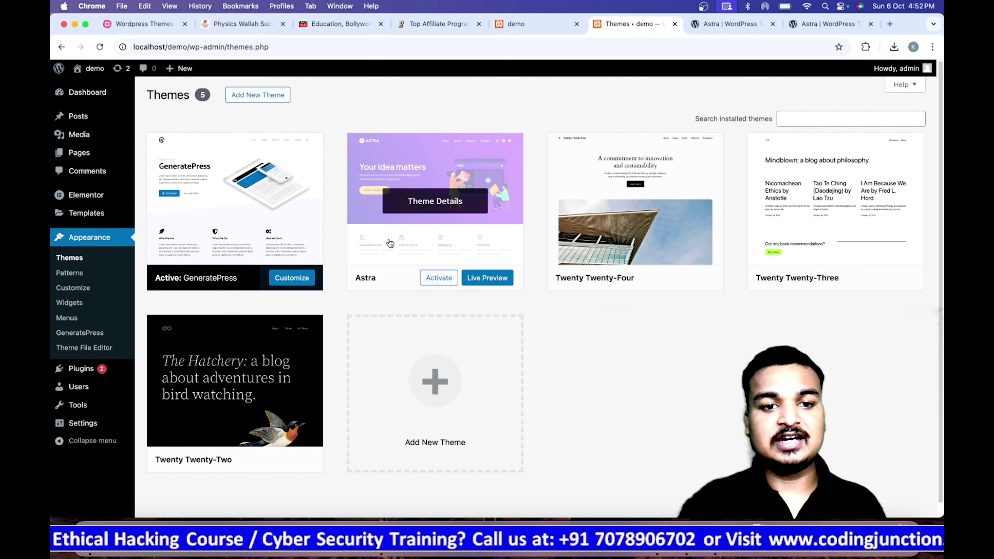
pyautogui.click(438, 278)
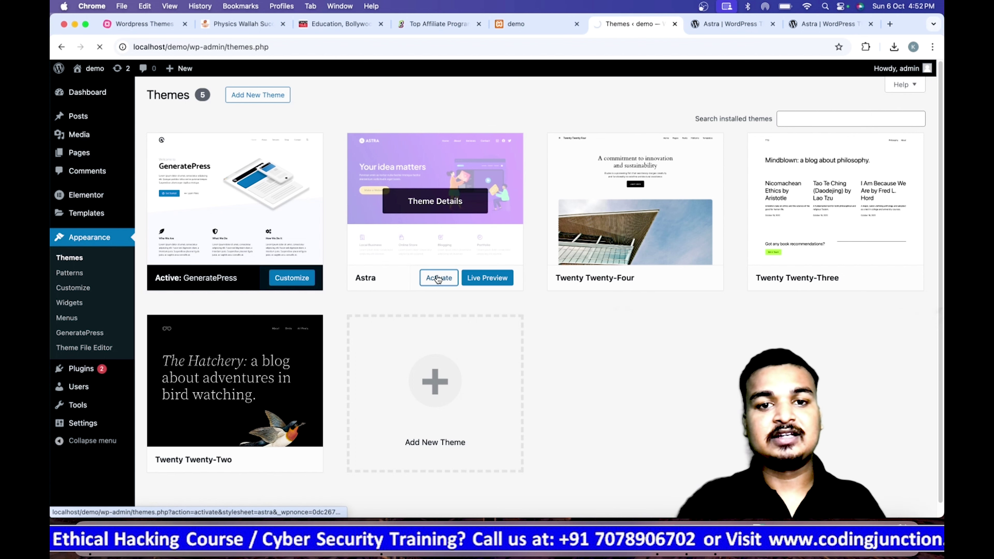
pyautogui.click(540, 14)
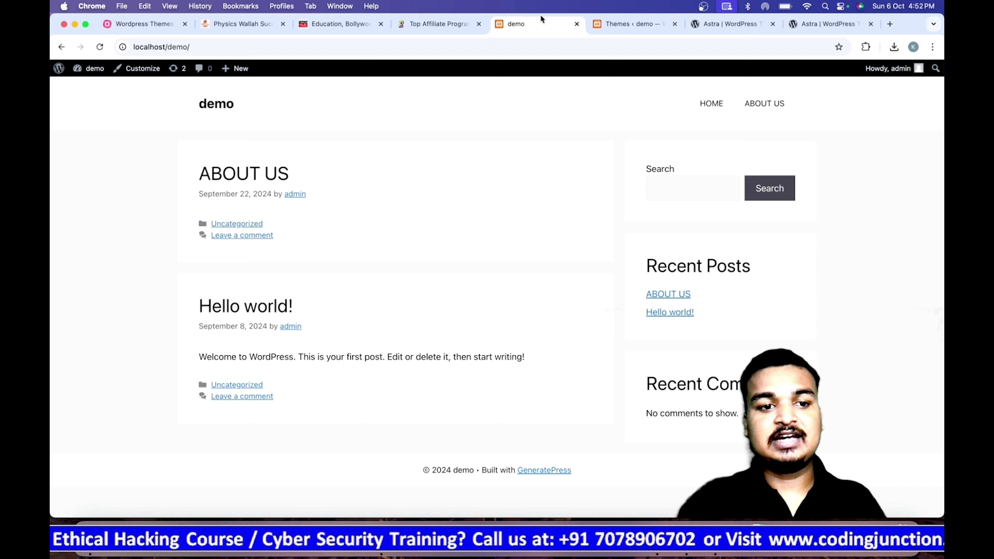
pyautogui.click(100, 47)
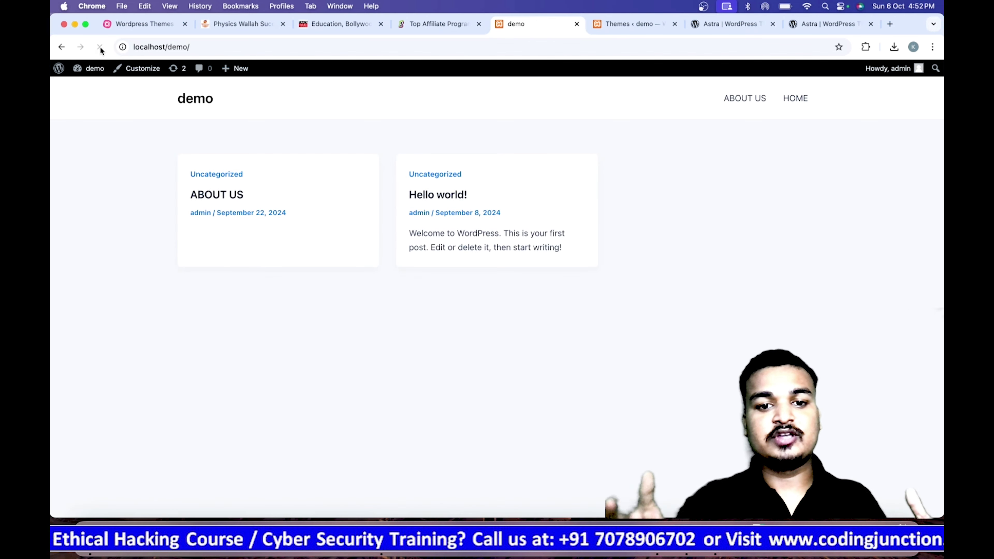
# View the Wordpress Themes & Plugin mind map, then the kamyabstory.in article down to its footer and the Write For us page
pyautogui.press('super+1')
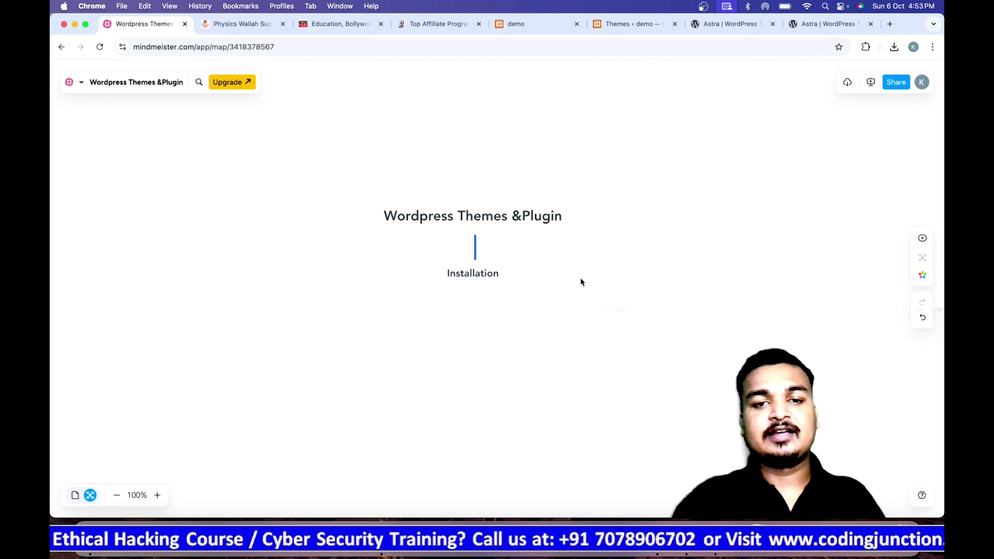
pyautogui.click(240, 25)
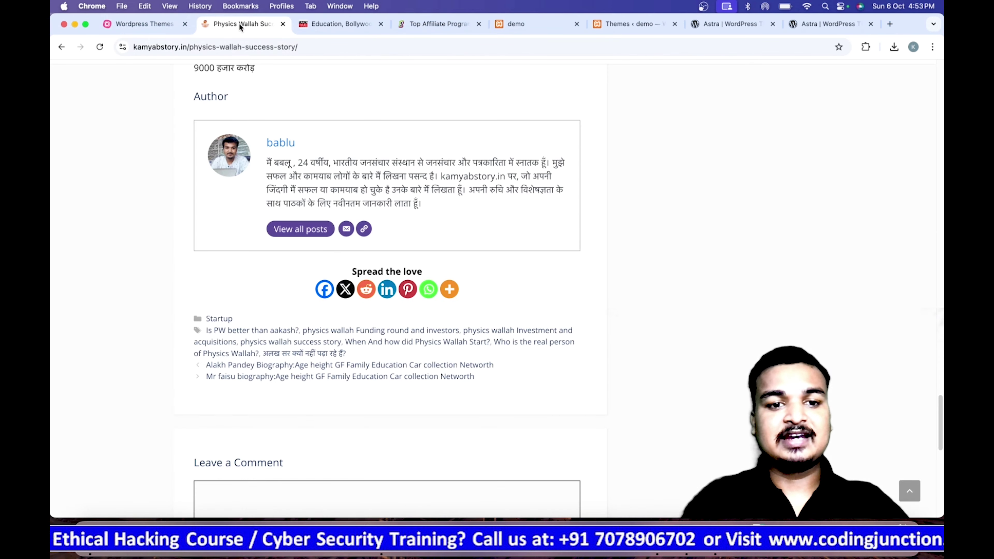
pyautogui.moveTo(939, 421)
pyautogui.mouseDown()
pyautogui.moveTo(918, 310)
pyautogui.moveTo(941, 454)
pyautogui.moveTo(934, 418)
pyautogui.mouseUp()
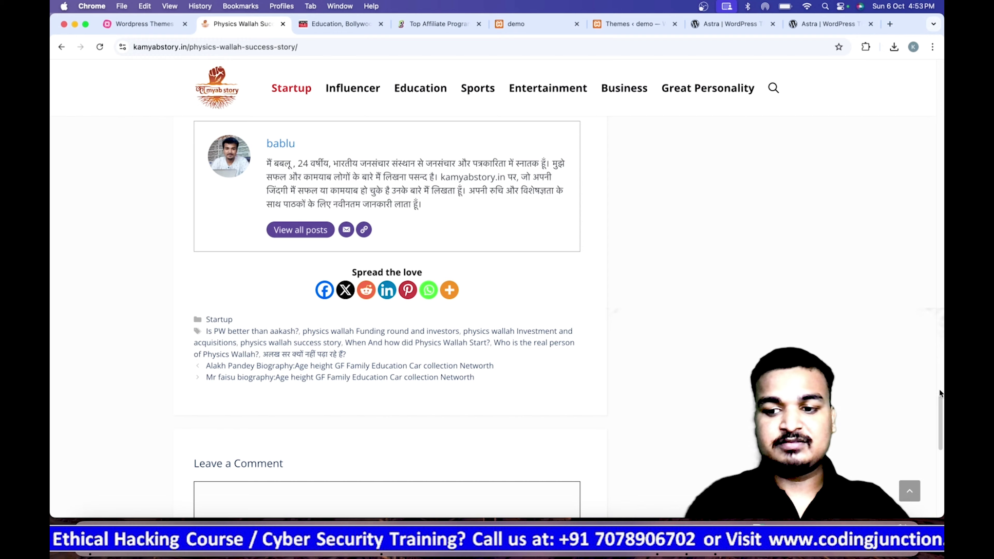
pyautogui.moveTo(941, 417); pyautogui.dragTo(941, 486)
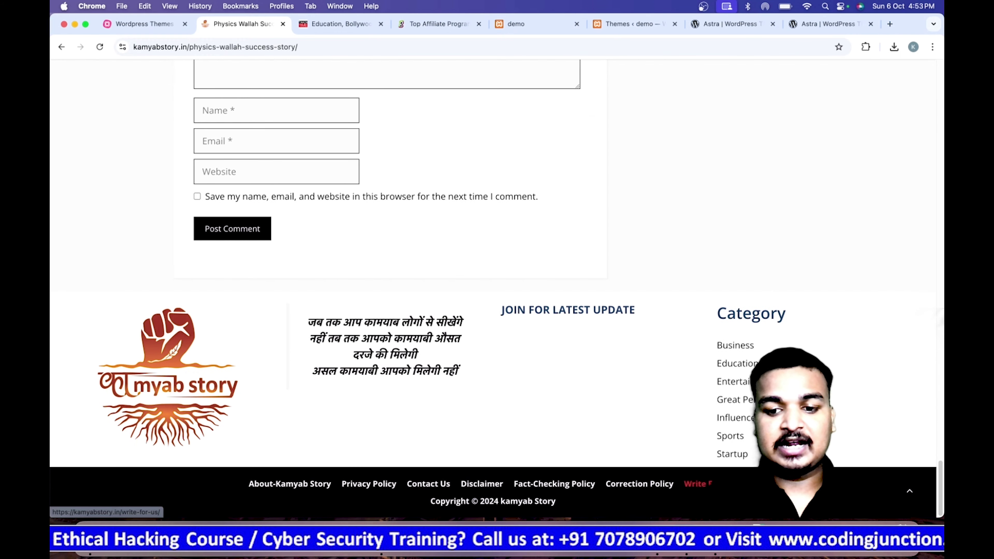
pyautogui.click(699, 484)
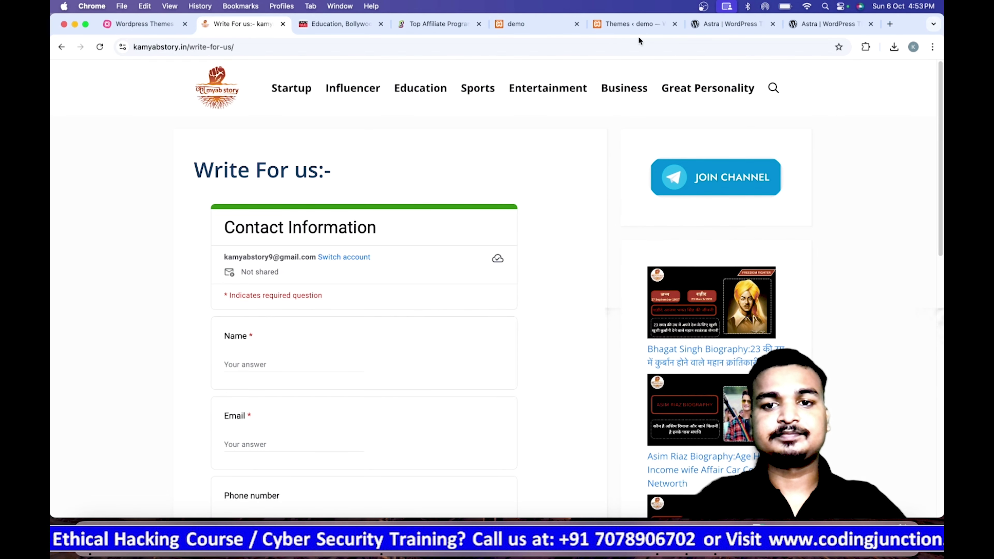
# Open the demo site's installed plugins, look through the featured plugins available to add and open the plugin upload option
pyautogui.click(633, 25)
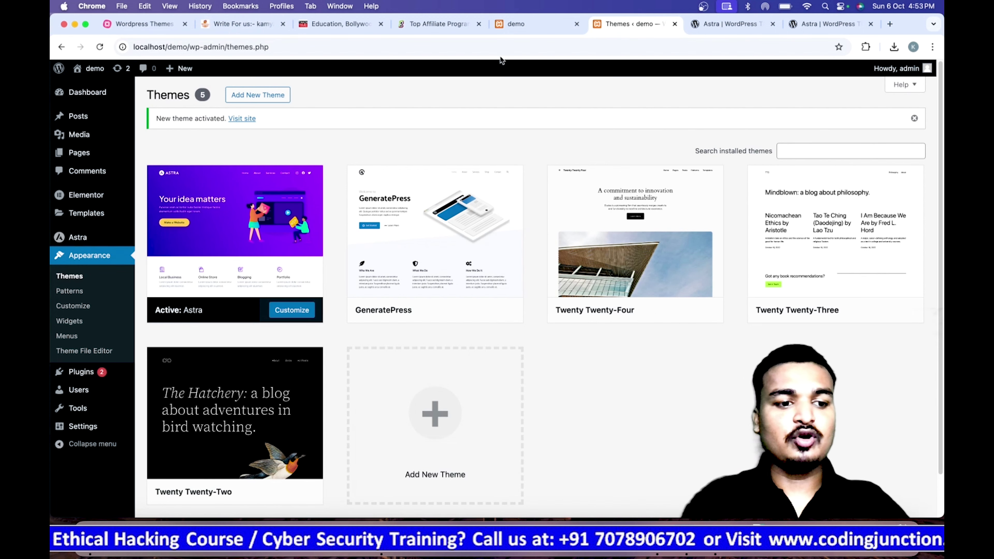
pyautogui.click(81, 372)
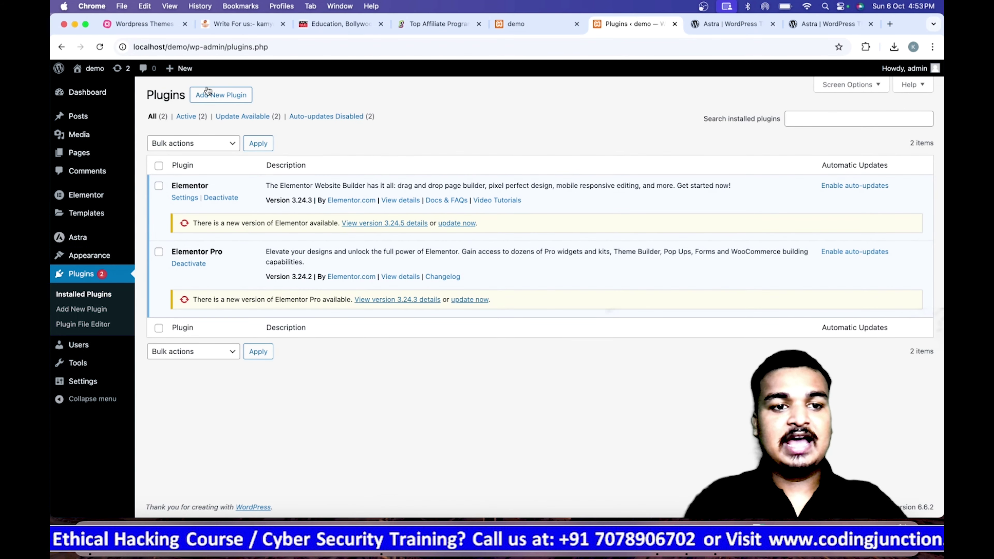
pyautogui.click(221, 96)
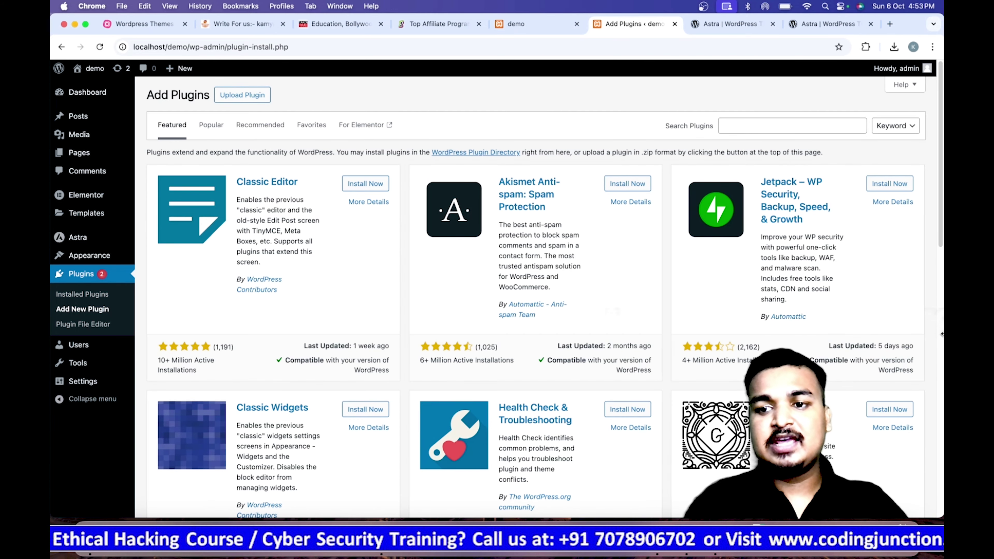
pyautogui.moveTo(940, 243)
pyautogui.mouseDown()
pyautogui.moveTo(940, 355)
pyautogui.moveTo(940, 244)
pyautogui.mouseUp()
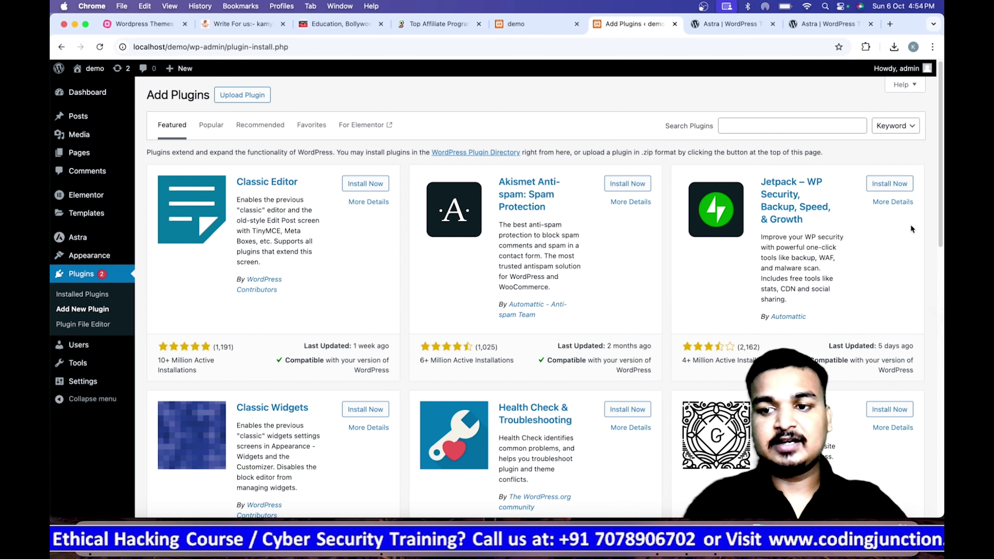
pyautogui.scroll(-8, 933, 216)
pyautogui.scroll(8, 902, 144)
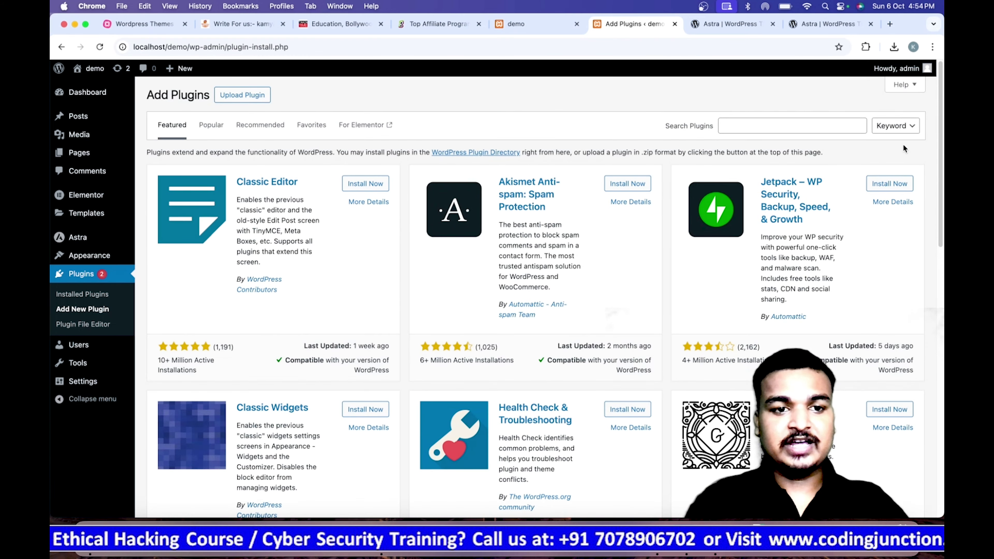
pyautogui.click(255, 101)
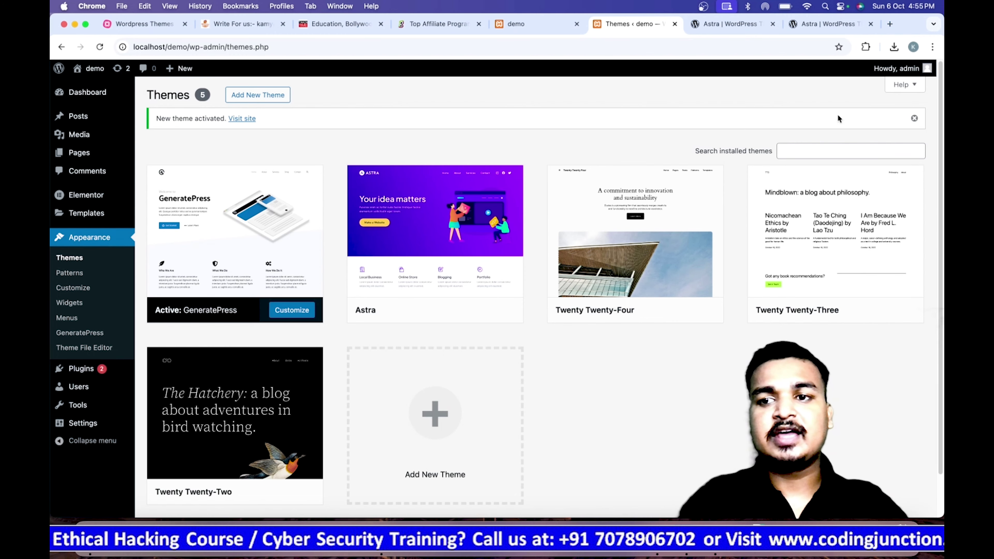
# Open generatepress.com in a new browser tab and look through the site and its individual product pricing
pyautogui.click(890, 24)
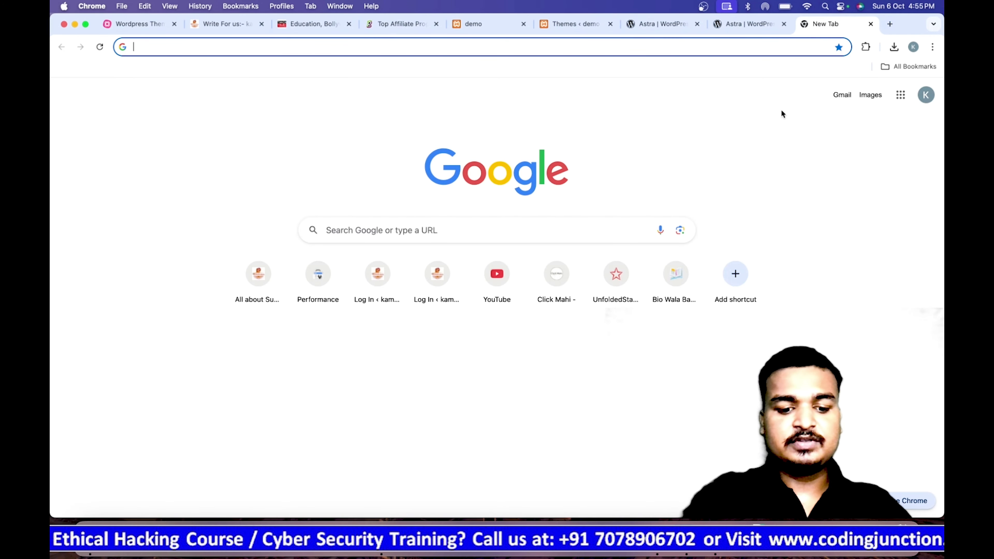
pyautogui.write('generatepress.com')
pyautogui.press('Return')
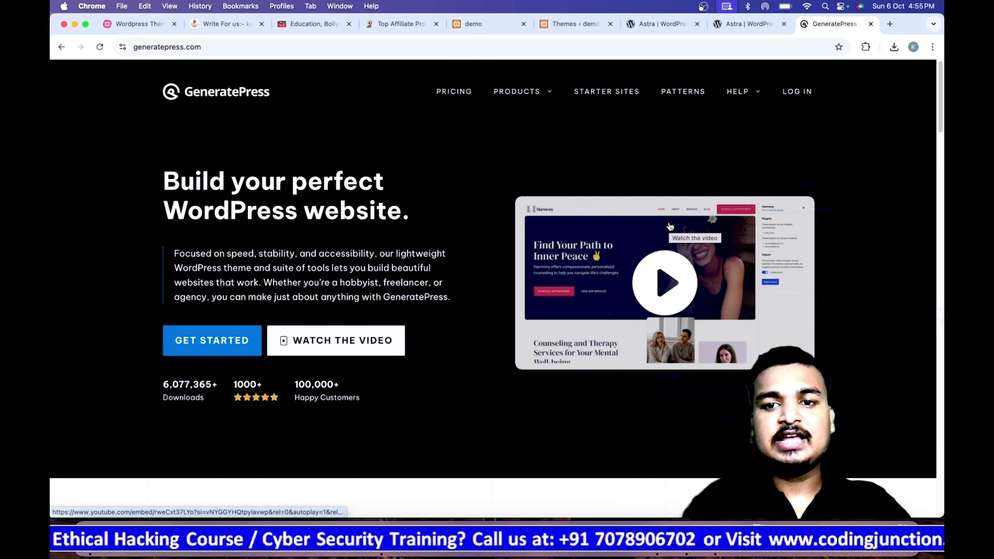
pyautogui.moveTo(939, 118); pyautogui.dragTo(909, 220)
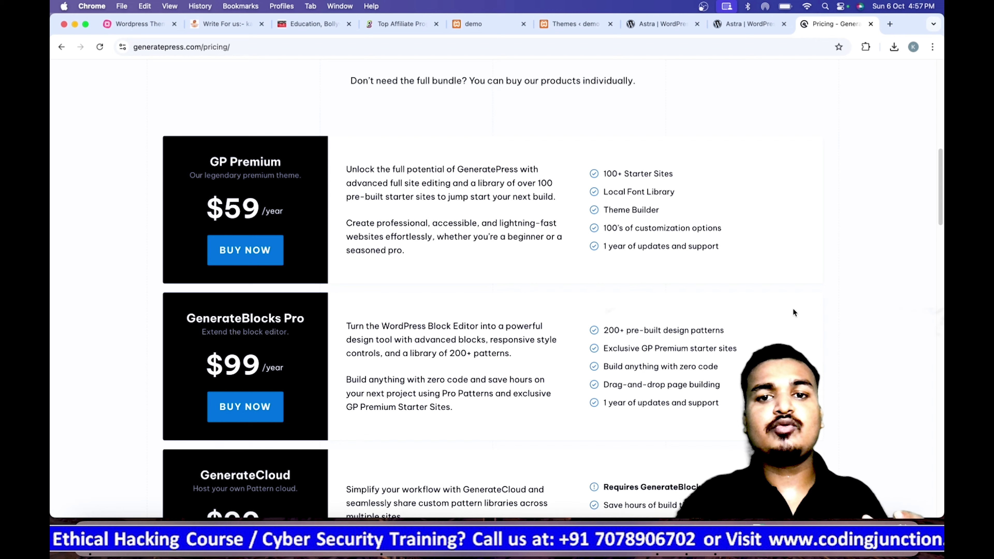
# Return to the demo site's admin and open the upload form for adding a new plugin
pyautogui.click(575, 24)
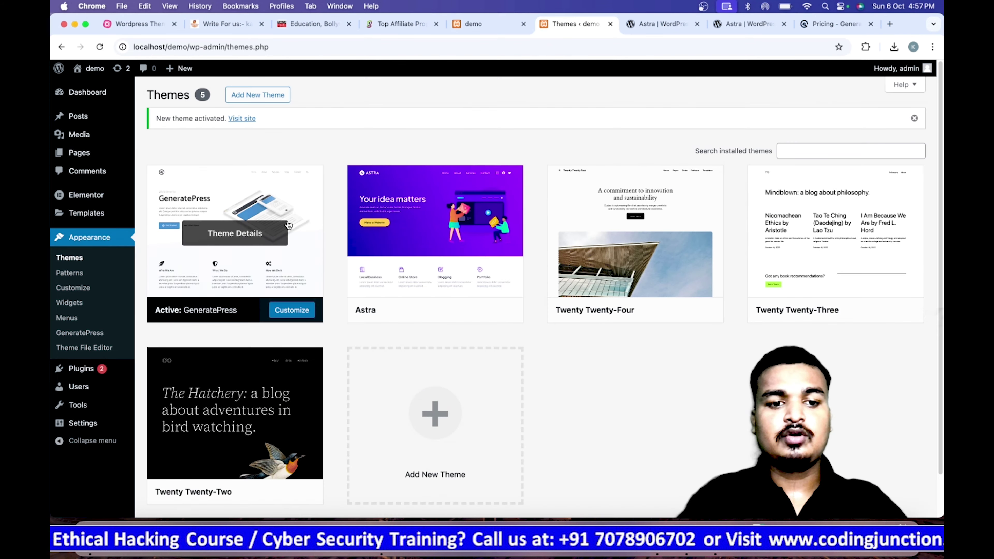
pyautogui.click(79, 369)
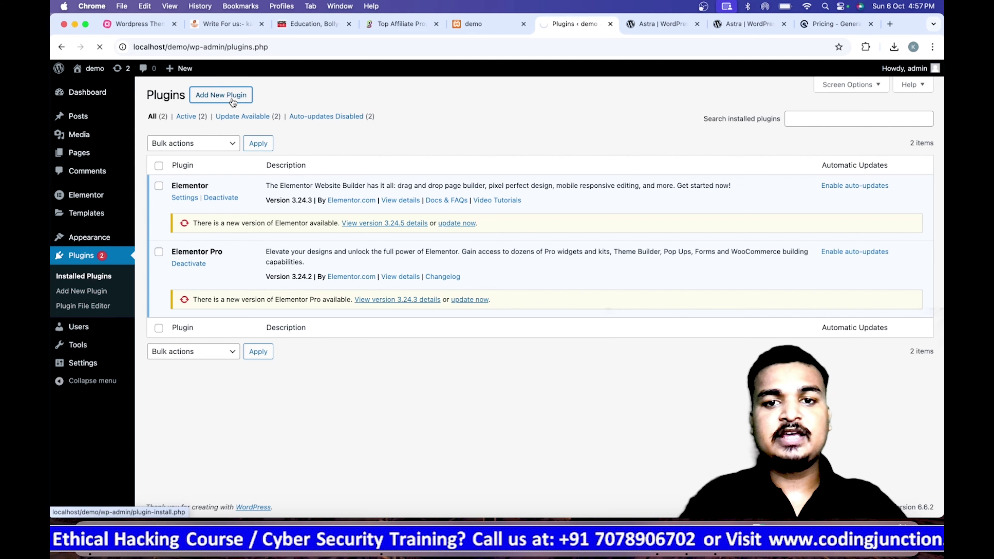
pyautogui.click(232, 97)
pyautogui.click(235, 97)
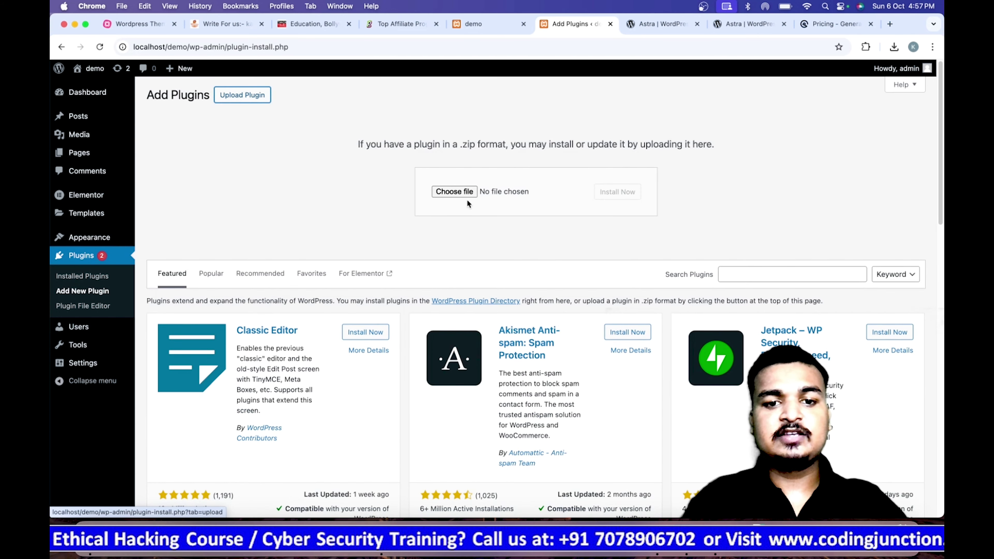
# Upload the gp-premium-2.5.0 zip archive from the Downloads folder and install it as a plugin
pyautogui.click(454, 191)
pyautogui.scroll(-10, 433, 342)
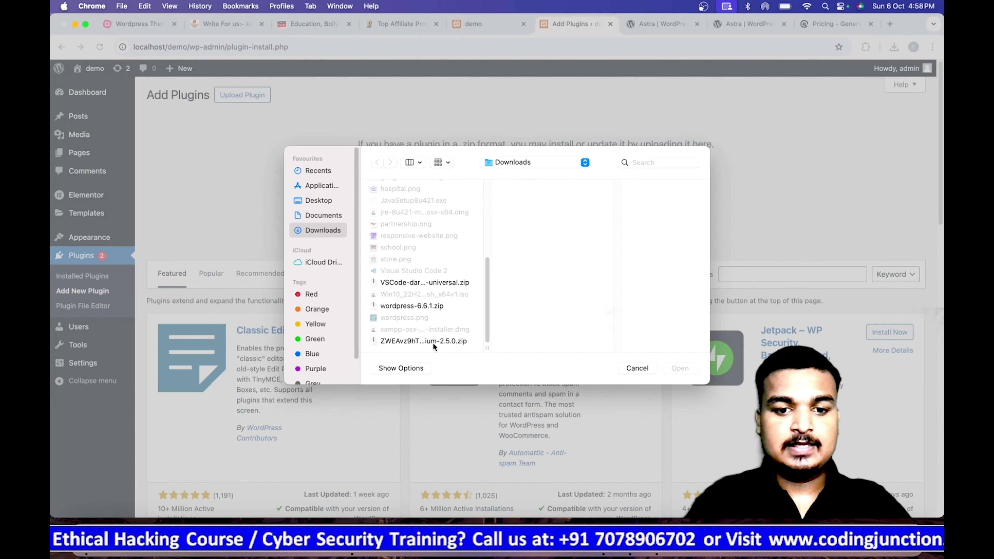
pyautogui.click(432, 343)
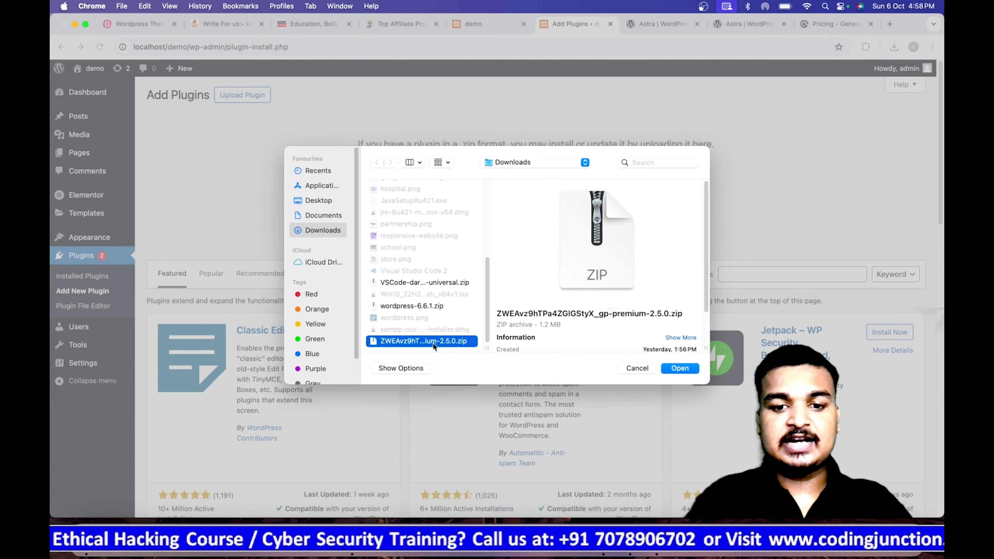
pyautogui.click(687, 368)
pyautogui.click(629, 195)
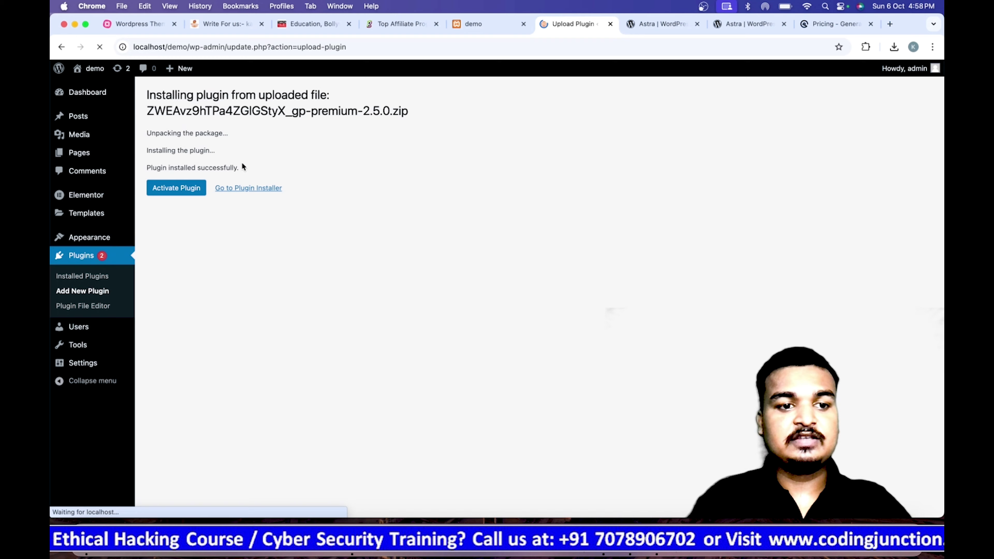
# Activate the uploaded GP Premium plugin and return to the Wordpress Themes &Plugin mind map
pyautogui.click(192, 195)
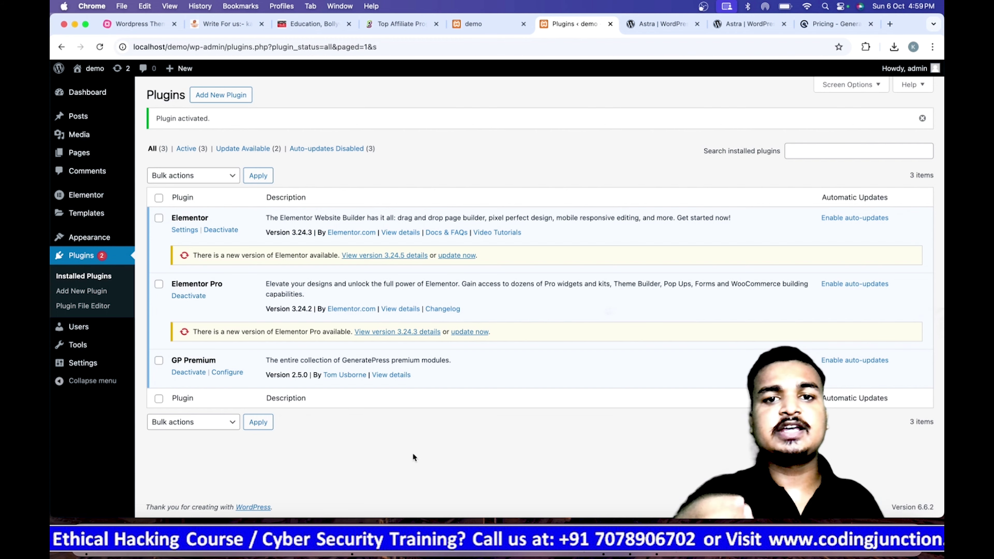
pyautogui.press('super+1')
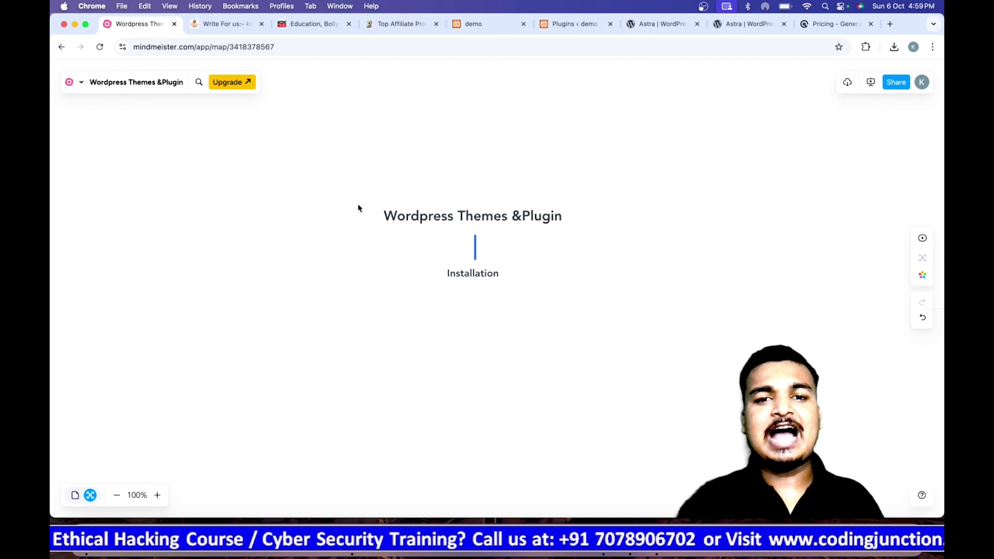